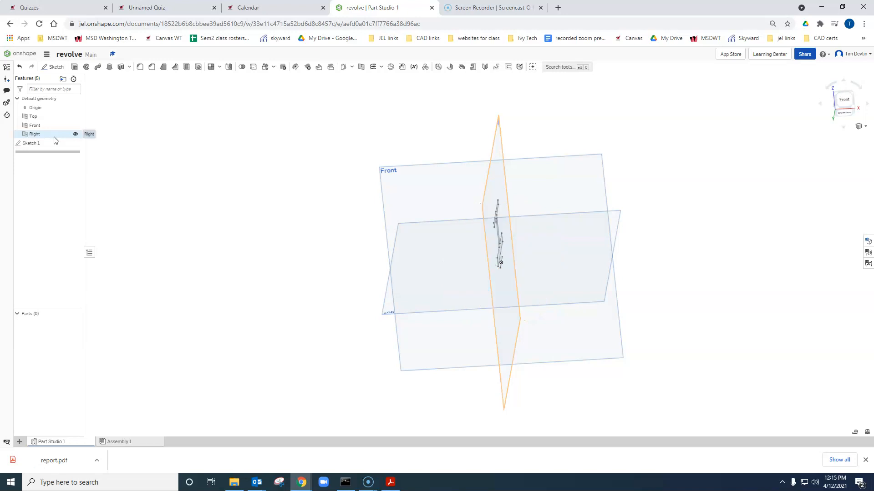
- Delete Sketch 1 from the Part Studio and orient the view so the three default planes show at an isometric angle
{"action": "left_click", "coordinate": [36, 146]}
{"action": "key", "text": "Delete"}
{"action": "right_click_drag", "start_coordinate": [802, 150], "coordinate": [753, 189]}
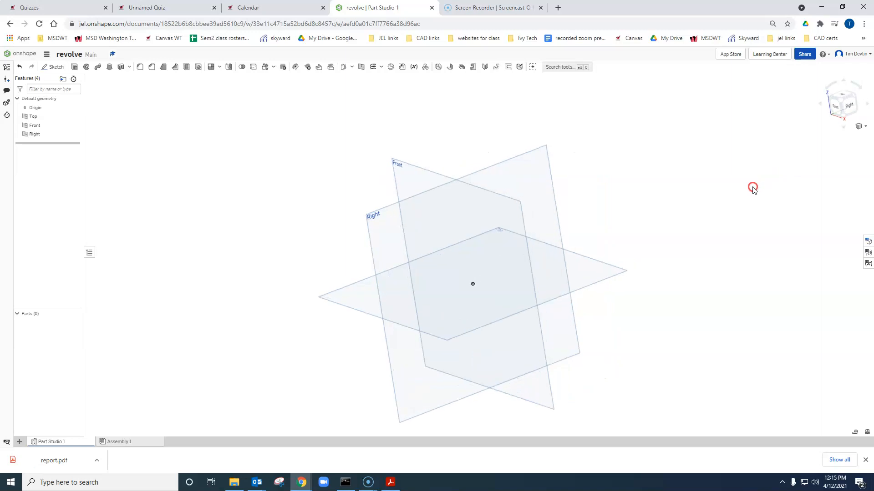
{"action": "left_click", "coordinate": [839, 102]}
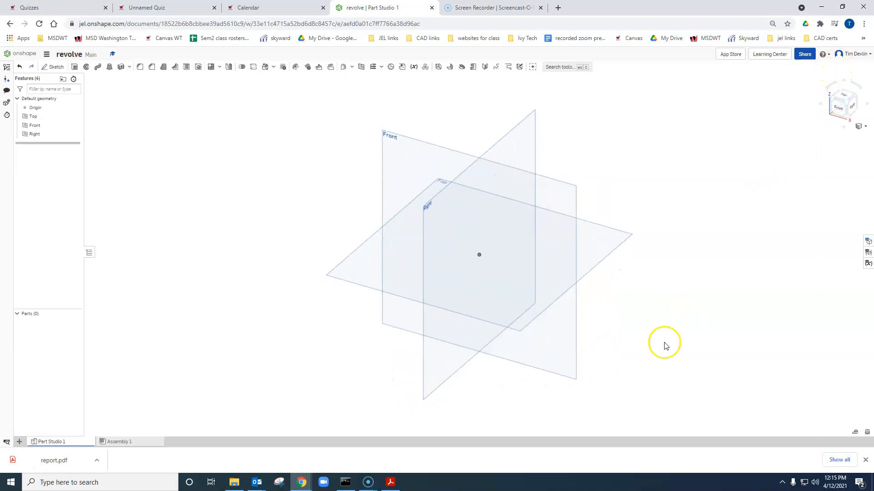
- Check step 1 of the Revolve exercise, start a sketch on the Right plane and view it normal to the sketch plane
{"action": "left_click_drag", "start_coordinate": [0, 34], "coordinate": [423, 8]}
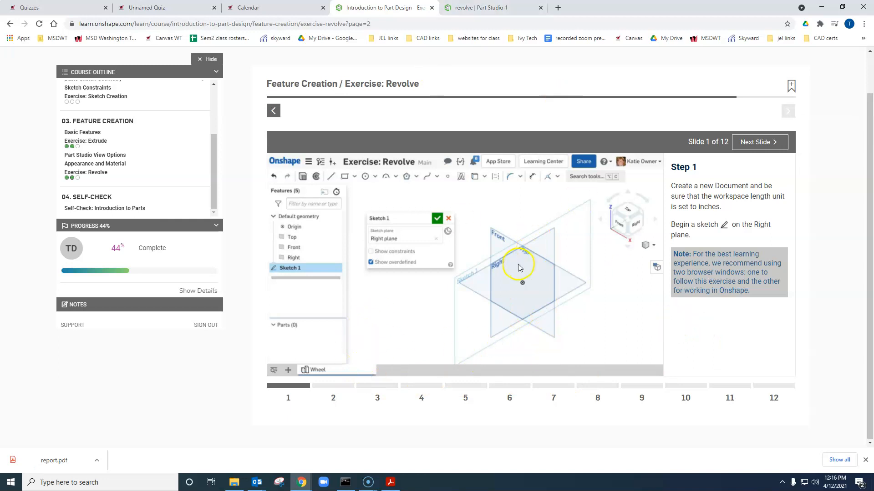
{"action": "left_click", "coordinate": [483, 8]}
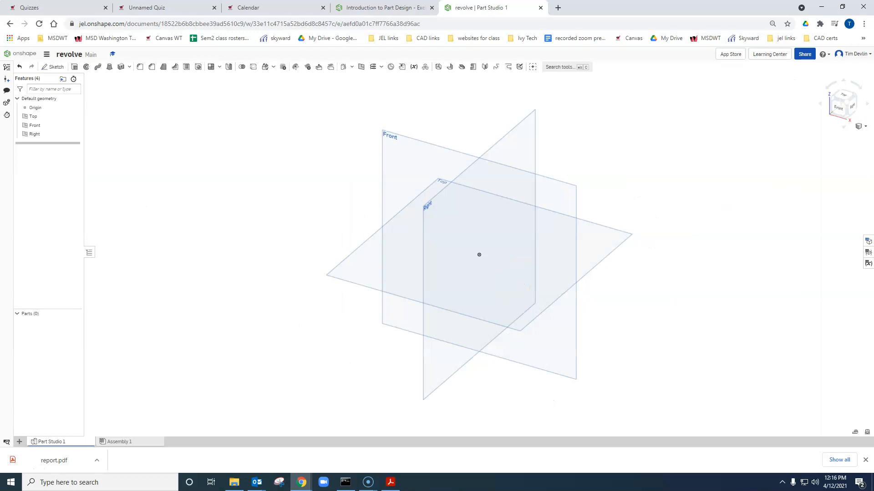
{"action": "left_click", "coordinate": [61, 67]}
{"action": "left_click", "coordinate": [521, 128]}
{"action": "right_click", "coordinate": [522, 145]}
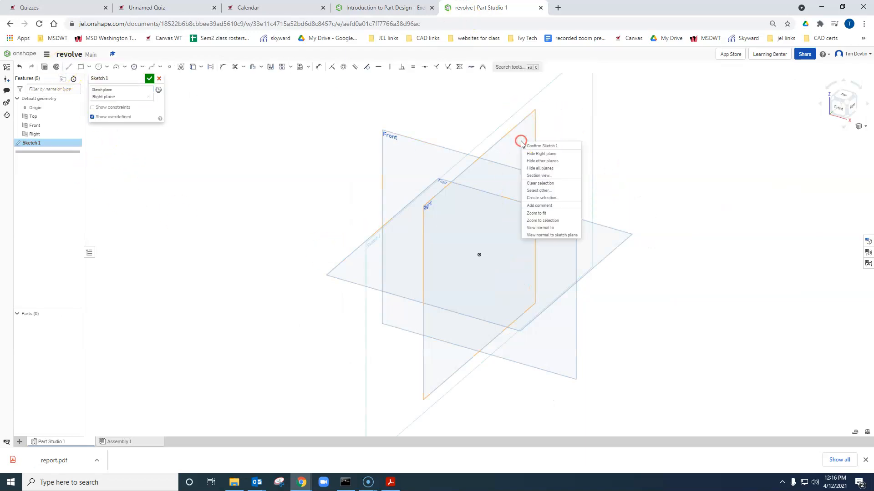
{"action": "left_click", "coordinate": [550, 230]}
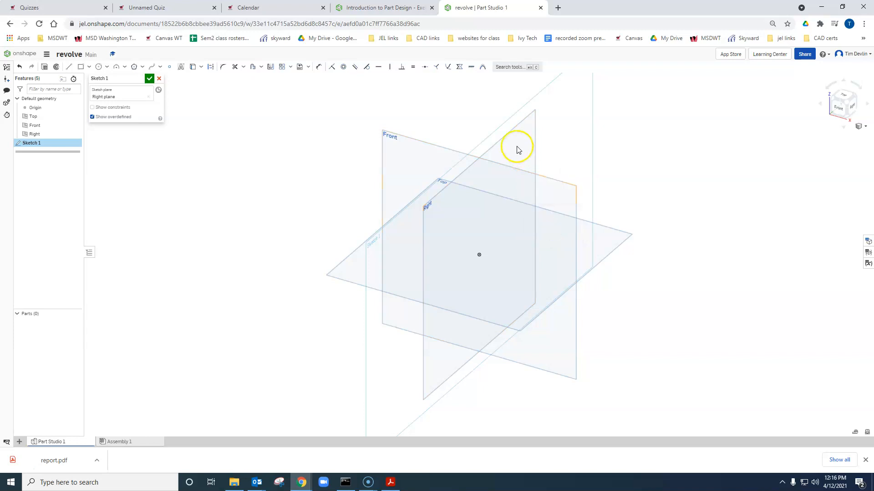
{"action": "right_click", "coordinate": [518, 151]}
{"action": "left_click", "coordinate": [542, 240]}
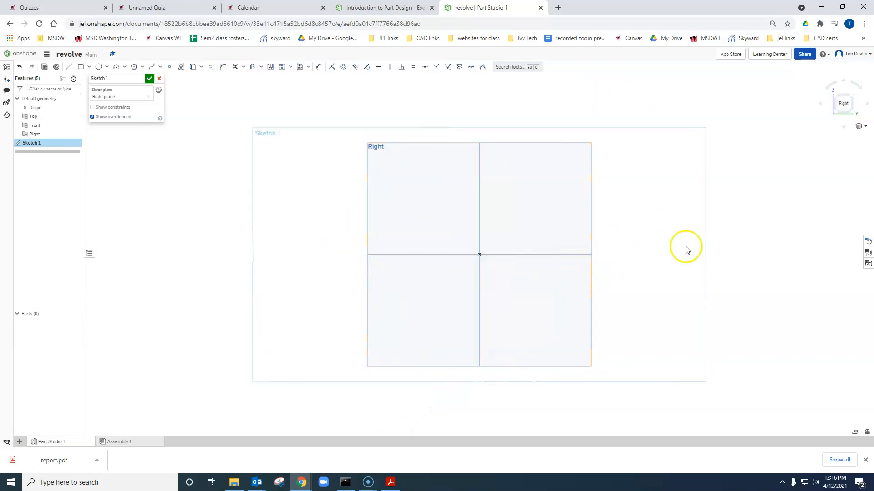
- Following slide 2 of the exercise, sketch a vertical line up from the origin and a horizontal line about 5 in long below the origin
{"action": "left_click", "coordinate": [382, 7]}
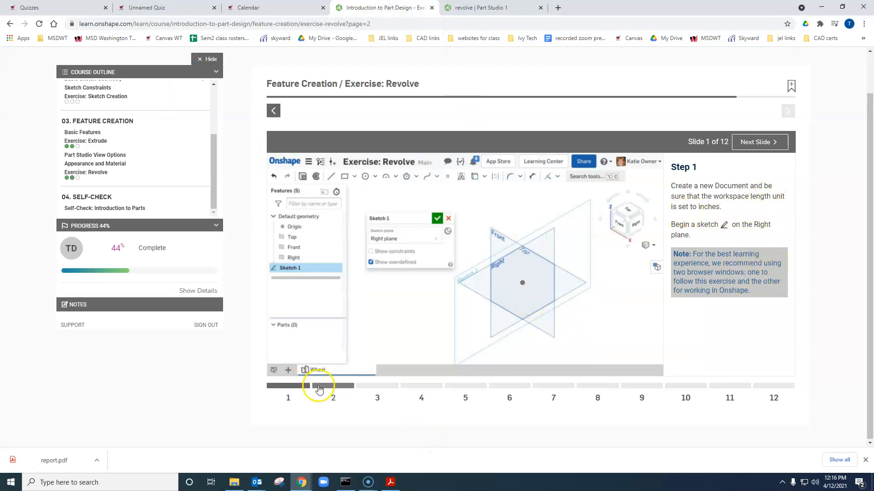
{"action": "left_click", "coordinate": [319, 387]}
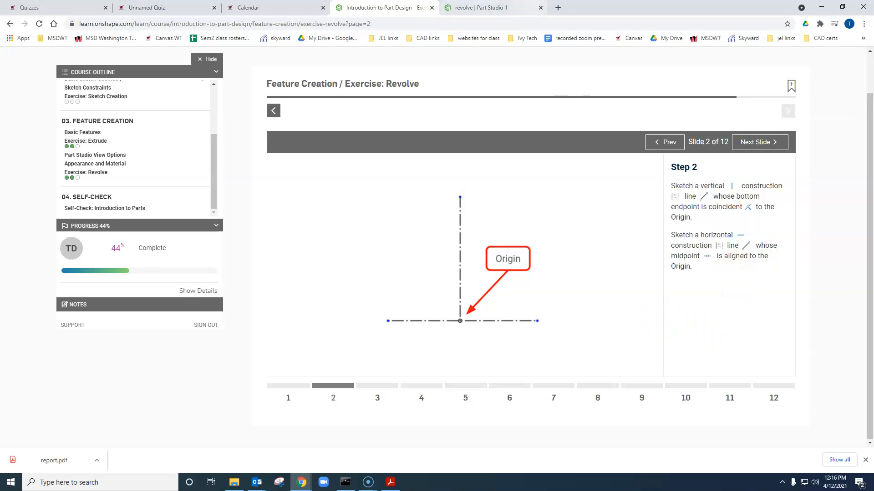
{"action": "key", "text": "ctrl+Tab"}
{"action": "left_click", "coordinate": [70, 68]}
{"action": "left_click", "coordinate": [478, 255]}
{"action": "left_click", "coordinate": [478, 125]}
{"action": "key", "text": "Escape"}
{"action": "mouse_move", "coordinate": [423, 296]}
{"action": "left_mouse_down"}
{"action": "mouse_move", "coordinate": [621, 321]}
{"action": "mouse_move", "coordinate": [608, 289]}
{"action": "mouse_move", "coordinate": [610, 297]}
{"action": "left_mouse_up"}
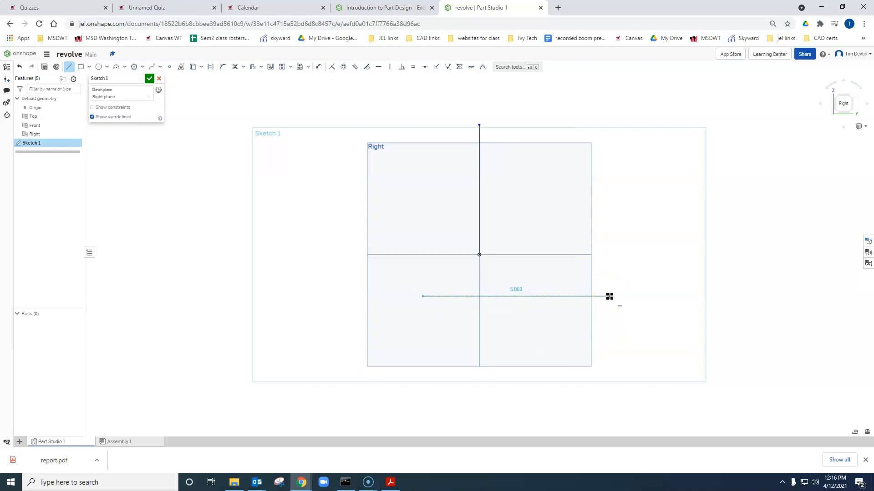
{"action": "left_click_drag", "start_coordinate": [610, 296], "coordinate": [610, 296]}
{"action": "key", "text": "Escape"}
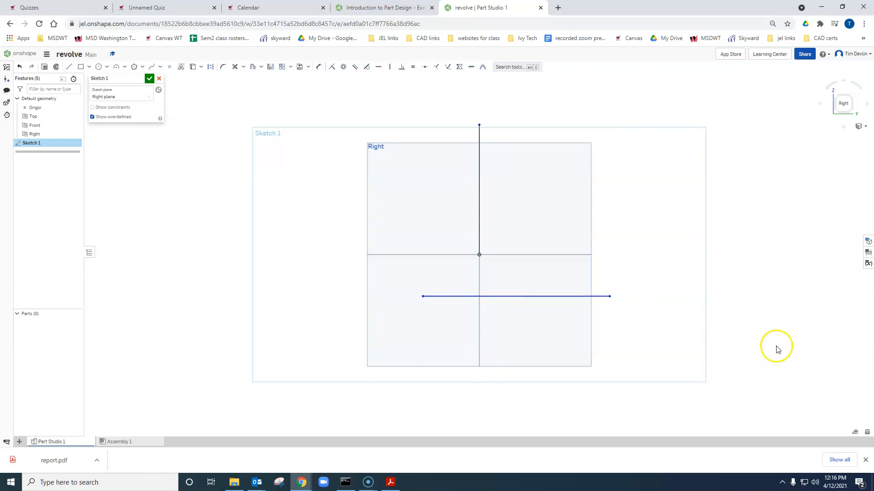
- Constrain the horizontal line's midpoint to the origin and convert both sketch lines to construction geometry
{"action": "left_click_drag", "start_coordinate": [444, 102], "coordinate": [513, 282]}
{"action": "left_click", "coordinate": [514, 284]}
{"action": "left_click", "coordinate": [517, 297]}
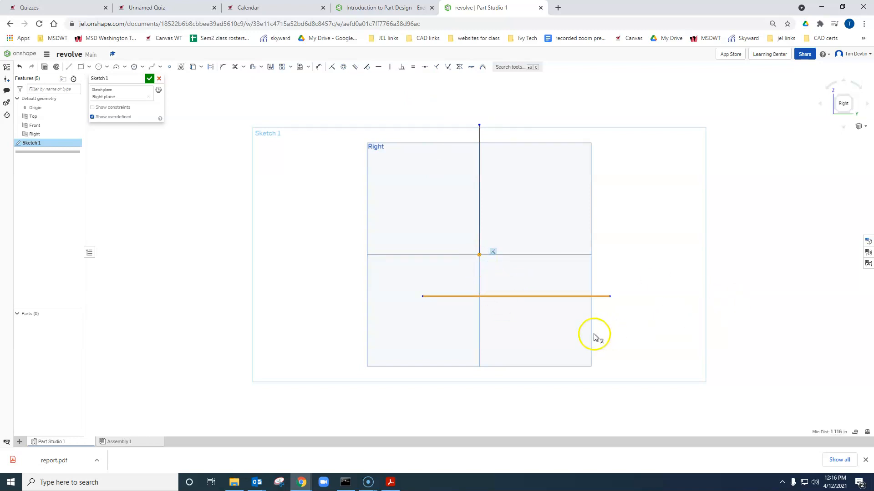
{"action": "left_click", "coordinate": [479, 256]}
{"action": "left_click", "coordinate": [428, 74]}
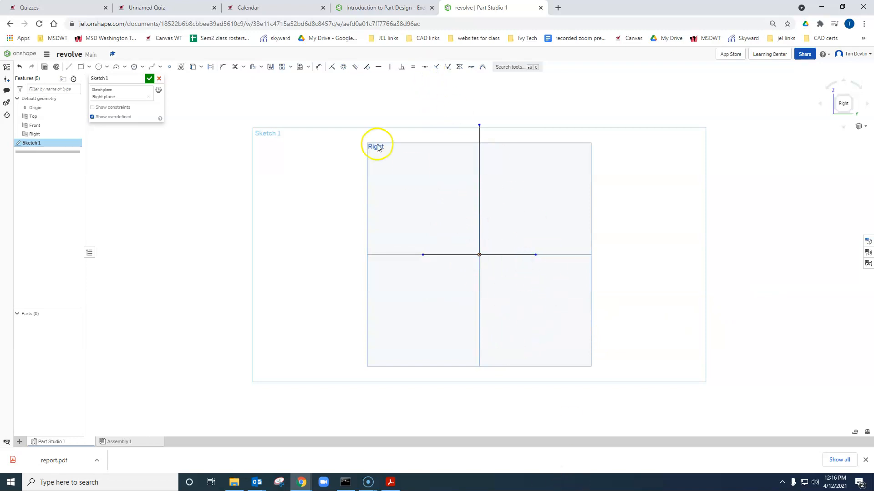
{"action": "left_click_drag", "start_coordinate": [348, 101], "coordinate": [658, 315]}
{"action": "left_click", "coordinate": [210, 67]}
- Examine slide 3 of the Revolve exercise for the shape of the I-shaped profile and its required constraints
{"action": "left_click", "coordinate": [360, 7]}
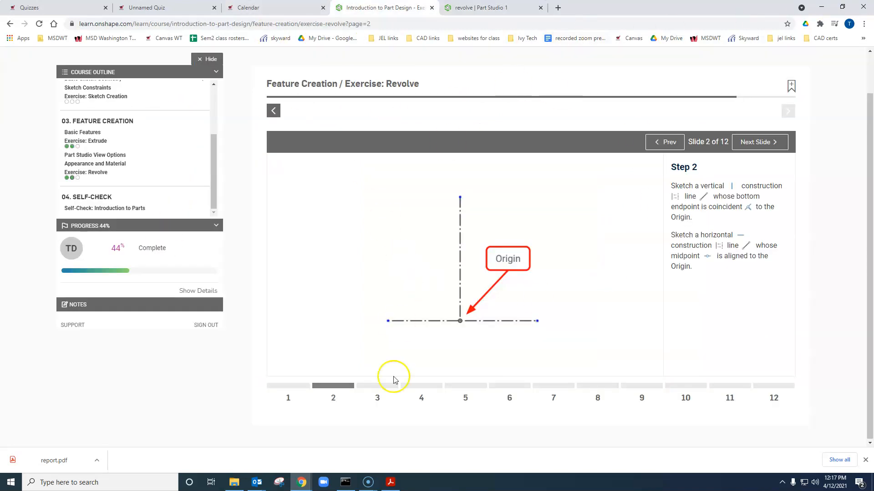
{"action": "left_click", "coordinate": [377, 393]}
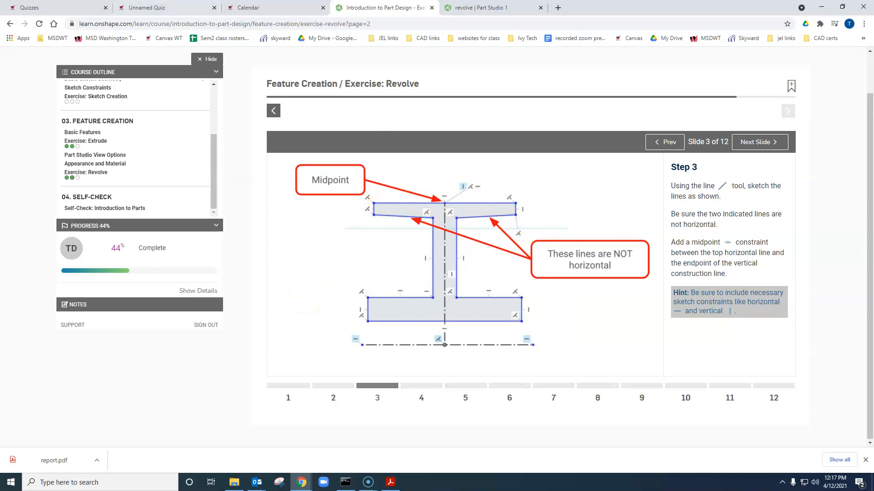
{"action": "left_click", "coordinate": [478, 8]}
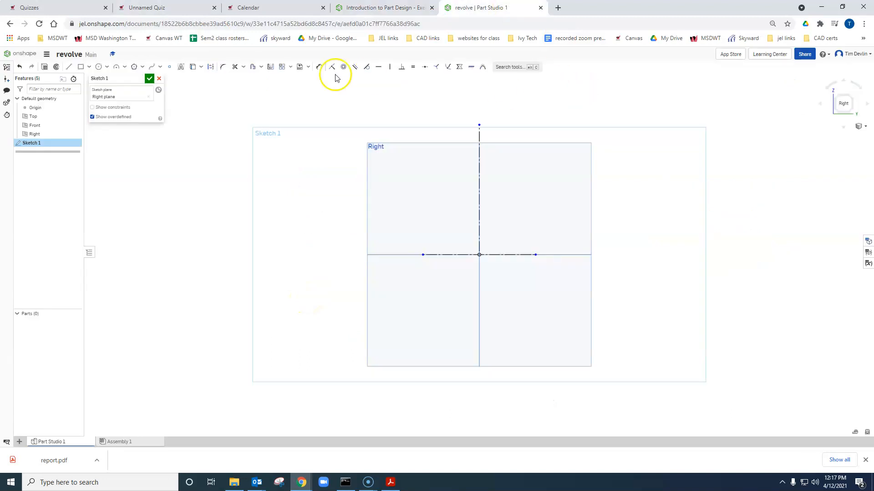
{"action": "left_click", "coordinate": [69, 67]}
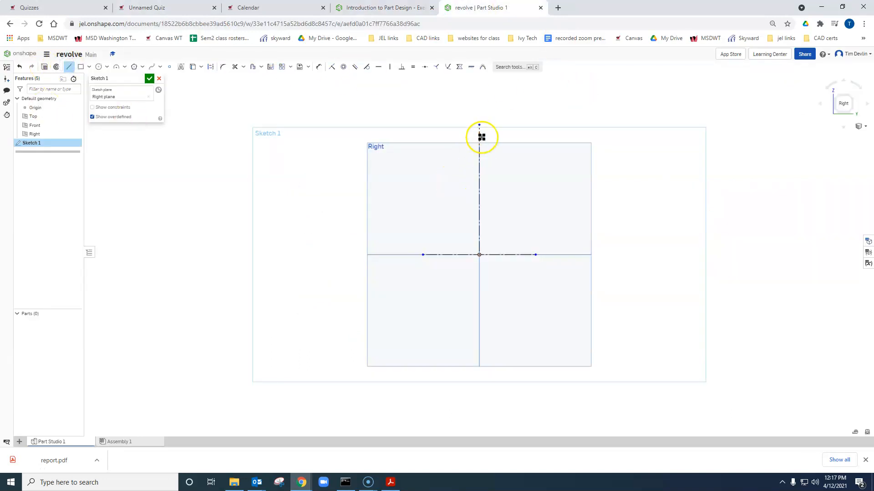
{"action": "left_click", "coordinate": [384, 8]}
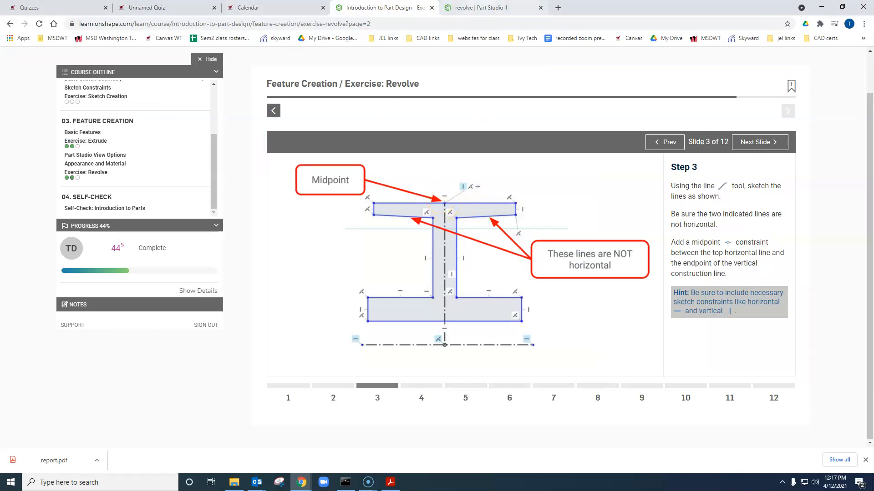
{"action": "left_click", "coordinate": [478, 8]}
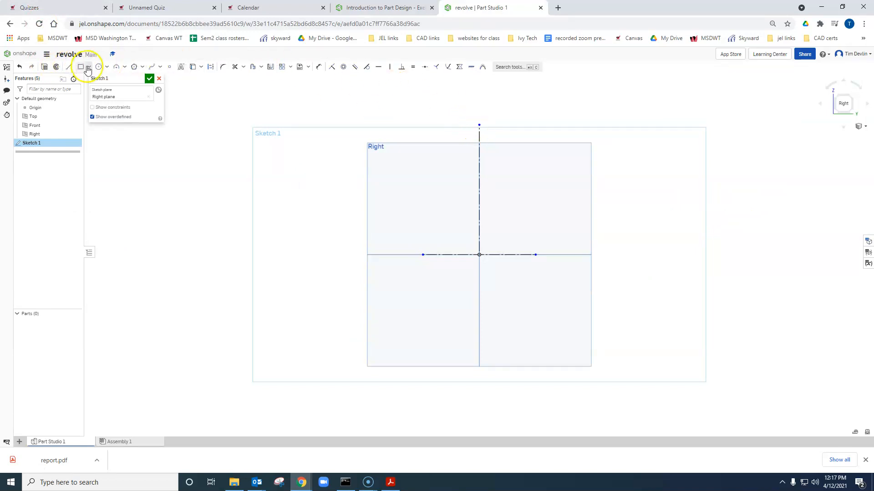
- Sketch the left half of the I-shaped profile from the vertical construction line's upper endpoint back to that line above the origin, sloping the upper flange's underside
{"action": "left_click", "coordinate": [67, 68]}
{"action": "left_click", "coordinate": [479, 126]}
{"action": "left_click", "coordinate": [368, 124]}
{"action": "left_click", "coordinate": [368, 155]}
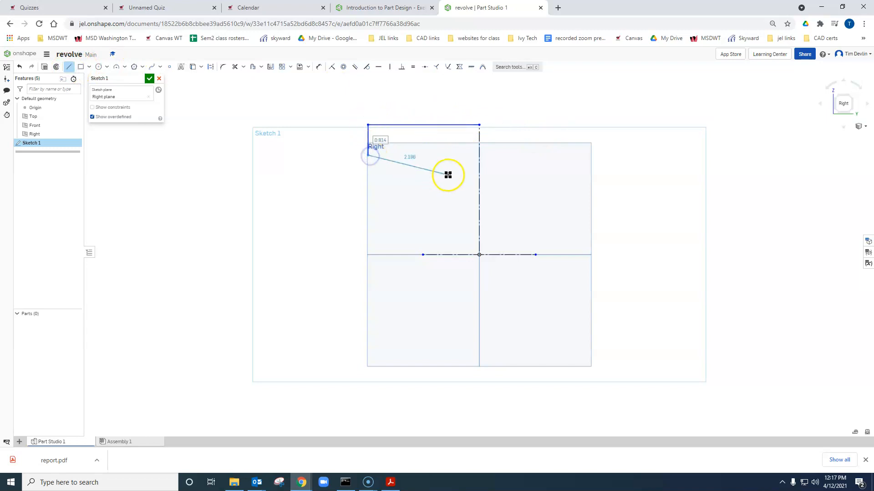
{"action": "left_click_drag", "start_coordinate": [455, 162], "coordinate": [455, 206]}
{"action": "left_click_drag", "start_coordinate": [392, 206], "coordinate": [391, 241]}
{"action": "left_click_drag", "start_coordinate": [391, 241], "coordinate": [478, 241]}
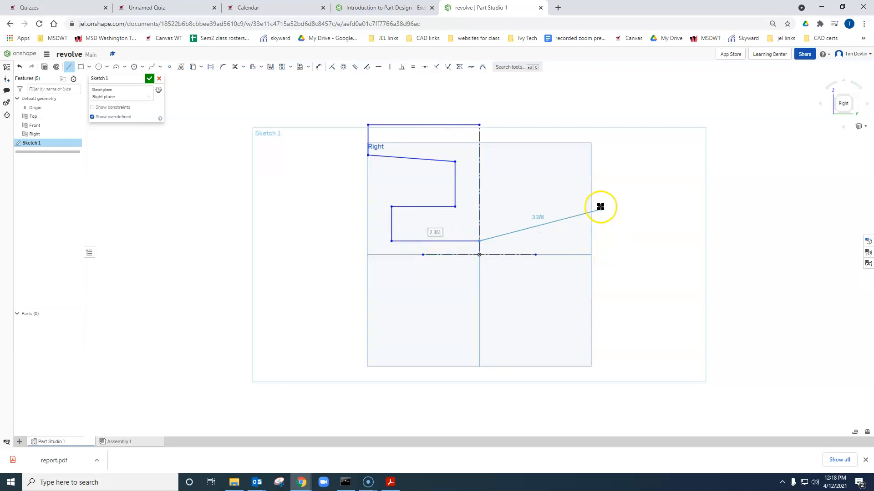
{"action": "key", "text": "Escape"}
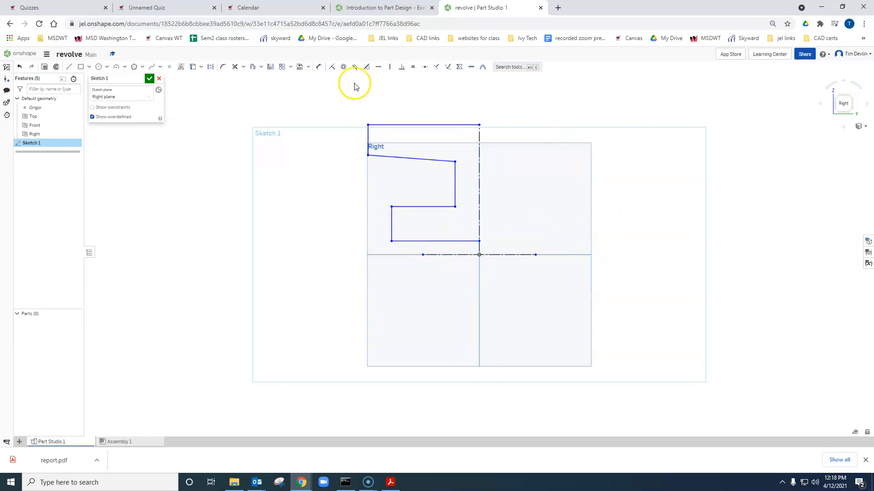
- Mirror the lines of the left half-profile about the vertical construction line to complete the I-shaped profile
{"action": "left_click", "coordinate": [271, 67]}
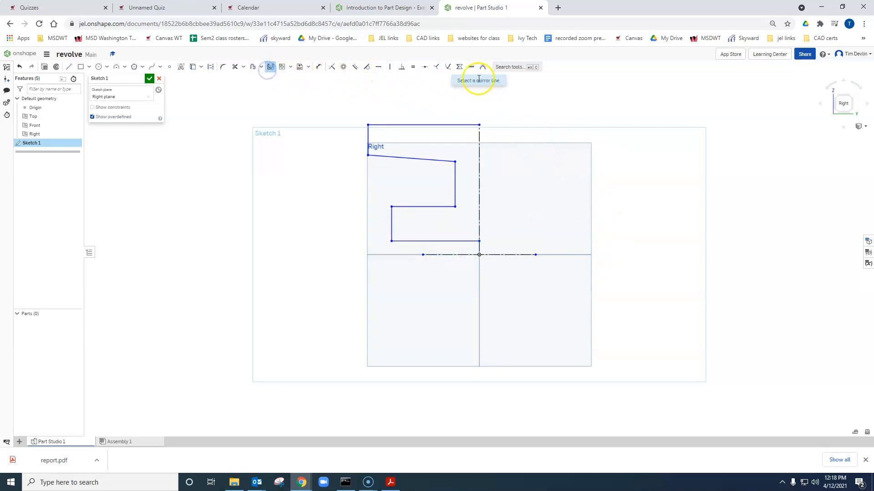
{"action": "left_click", "coordinate": [479, 157]}
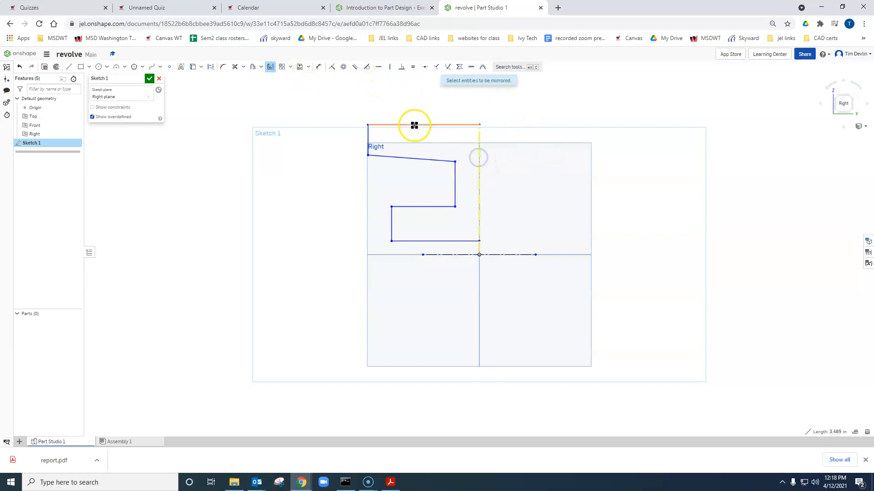
{"action": "left_click", "coordinate": [369, 142]}
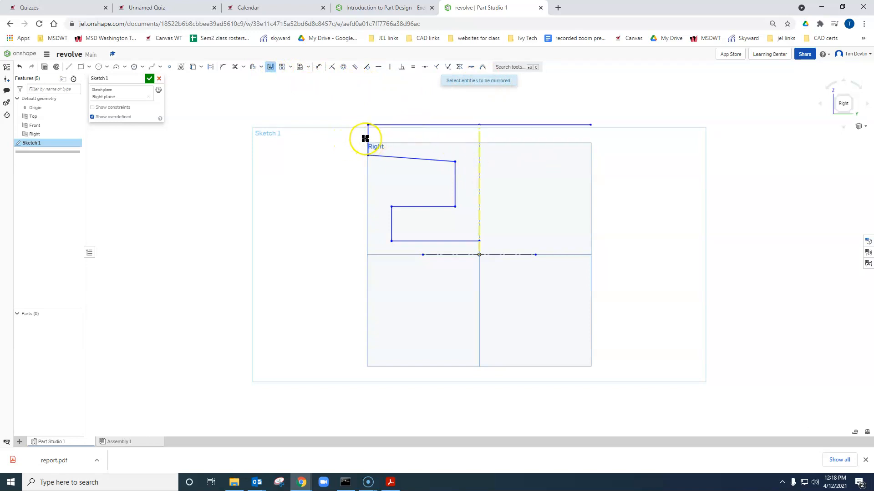
{"action": "left_click", "coordinate": [367, 137]}
{"action": "left_click", "coordinate": [406, 159]}
{"action": "left_click", "coordinate": [455, 180]}
{"action": "left_click", "coordinate": [431, 207]}
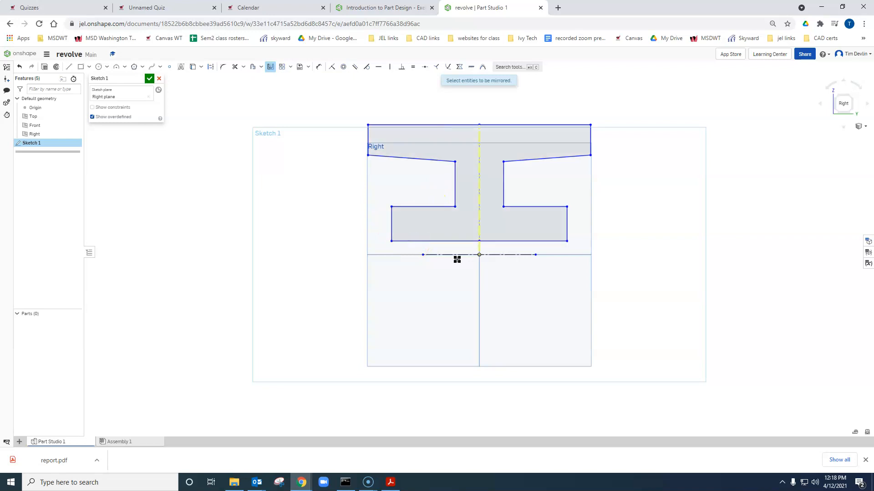
- Following slide 4 of the exercise, add Equal constraints between the upper flange's two outer ends and between its two sloped undersides
{"action": "left_click", "coordinate": [382, 7]}
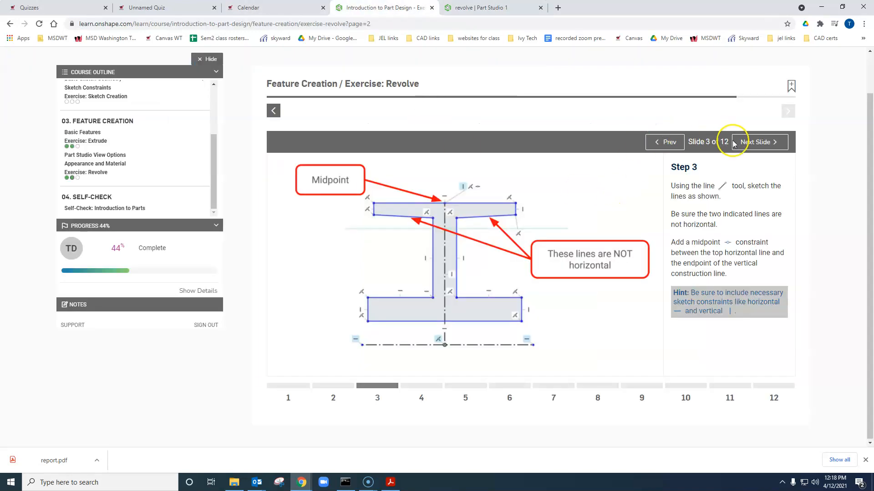
{"action": "left_click", "coordinate": [770, 142]}
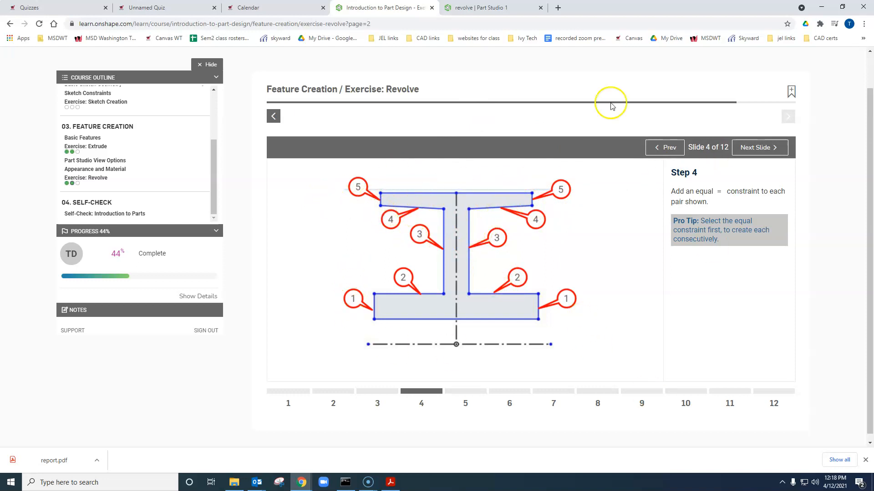
{"action": "key", "text": "ctrl+Tab"}
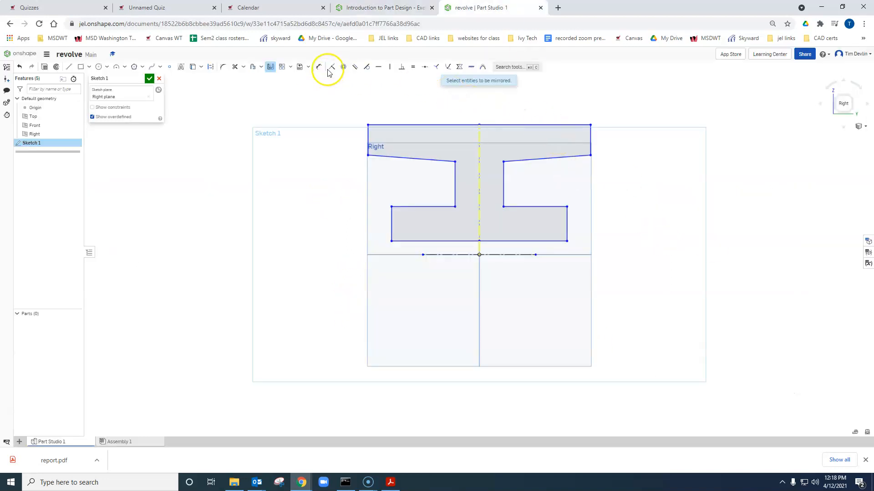
{"action": "left_click", "coordinate": [355, 67]}
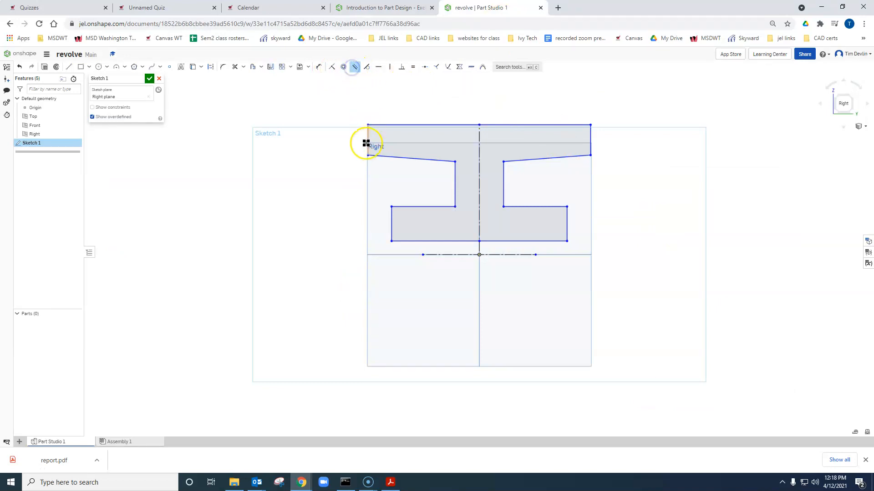
{"action": "left_click", "coordinate": [413, 67]}
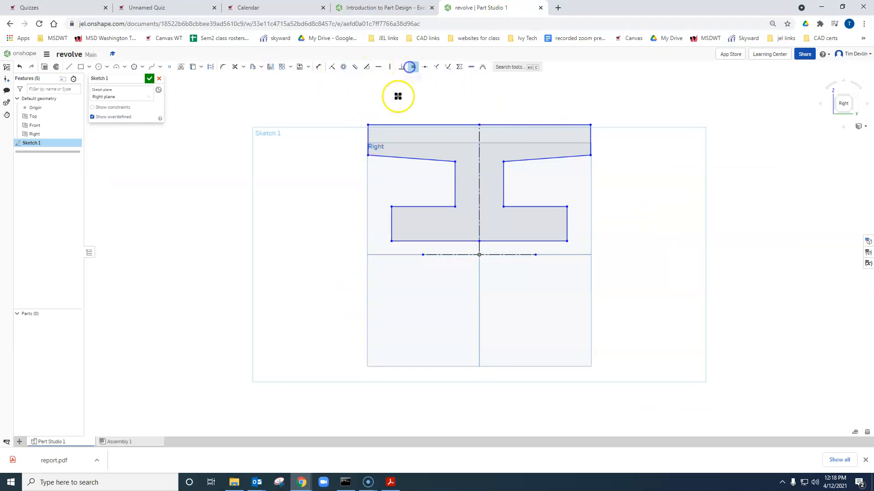
{"action": "left_click", "coordinate": [368, 136]}
{"action": "left_click", "coordinate": [591, 134]}
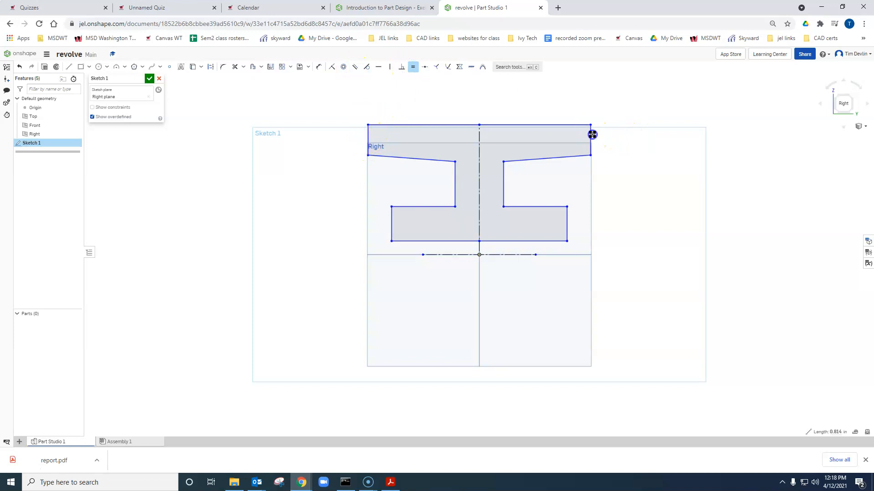
{"action": "left_click", "coordinate": [562, 156]}
{"action": "left_click", "coordinate": [426, 159]}
- Add Equal constraints to the web sides, the lower flange's top edges and its outer ends in pairs, and return to the exercise page
{"action": "left_click", "coordinate": [453, 178]}
{"action": "left_click", "coordinate": [502, 179]}
{"action": "left_click", "coordinate": [433, 207]}
{"action": "left_click", "coordinate": [526, 206]}
{"action": "left_click", "coordinate": [392, 223]}
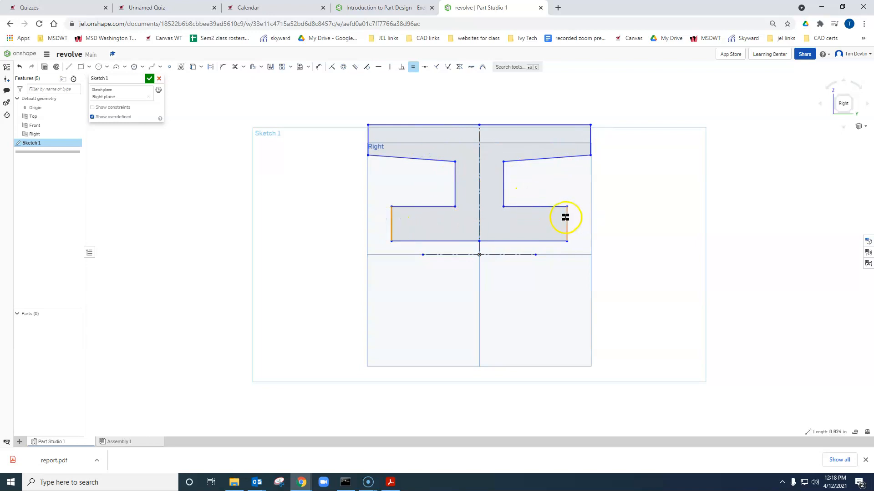
{"action": "left_click", "coordinate": [567, 226]}
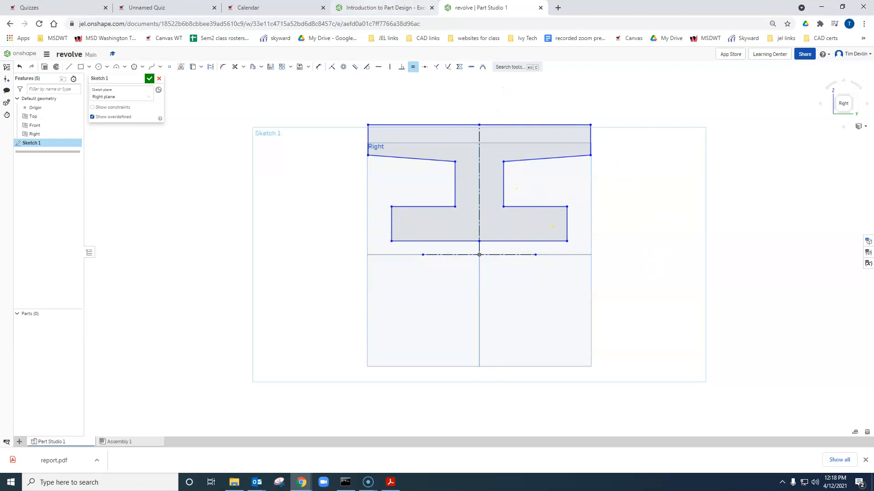
{"action": "left_click", "coordinate": [385, 7]}
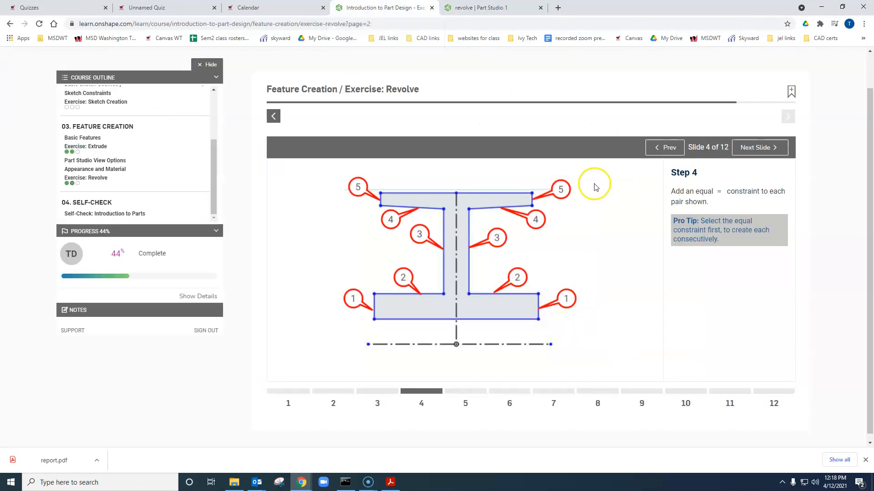
- Following slide 5 of the exercise, dimension the distance between the web's two vertical sides as 0.25 in
{"action": "left_click", "coordinate": [759, 150]}
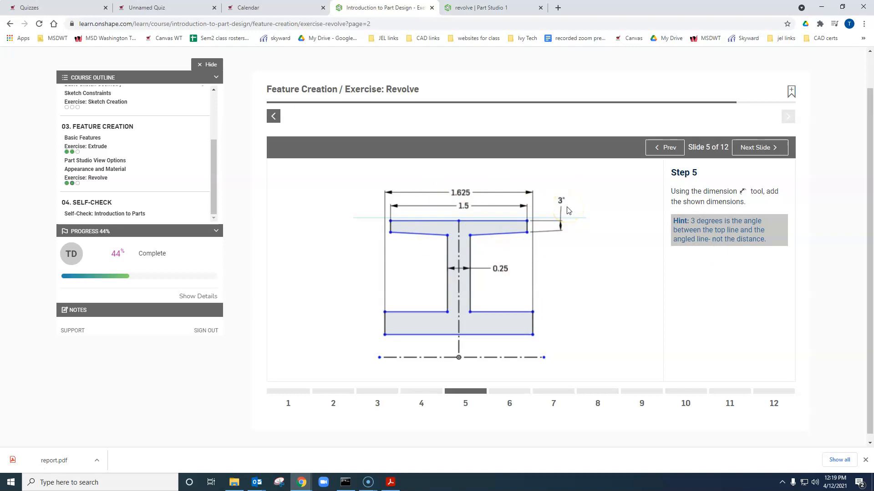
{"action": "key", "text": "ctrl+Tab"}
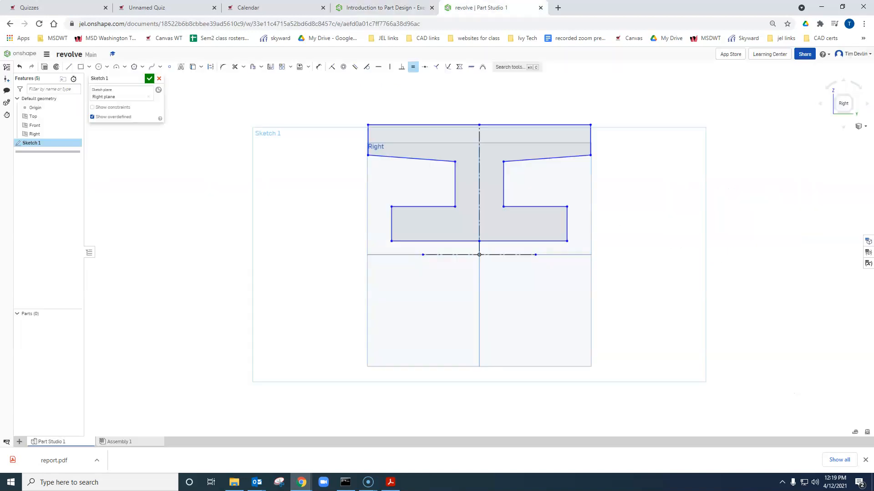
{"action": "left_click", "coordinate": [319, 66]}
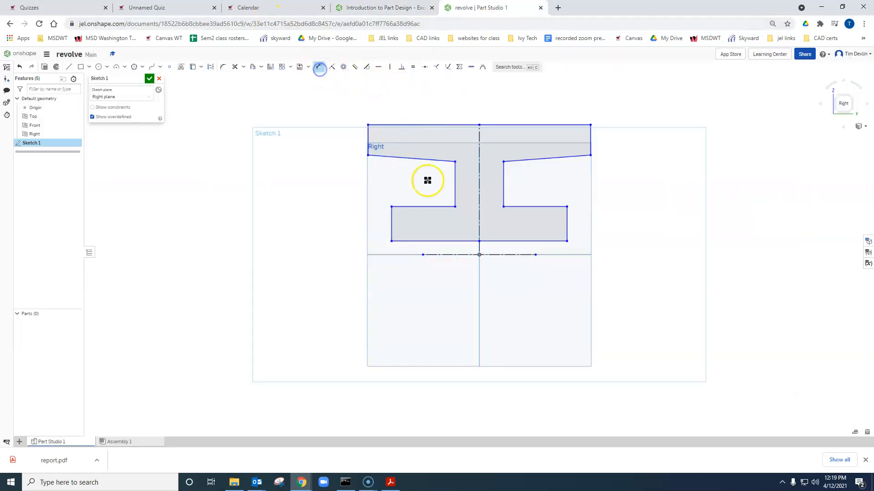
{"action": "left_click", "coordinate": [456, 179]}
{"action": "left_click", "coordinate": [502, 179]}
{"action": "left_click", "coordinate": [673, 182]}
{"action": "type", "text": "0.25"}
{"action": "key", "text": "Return"}
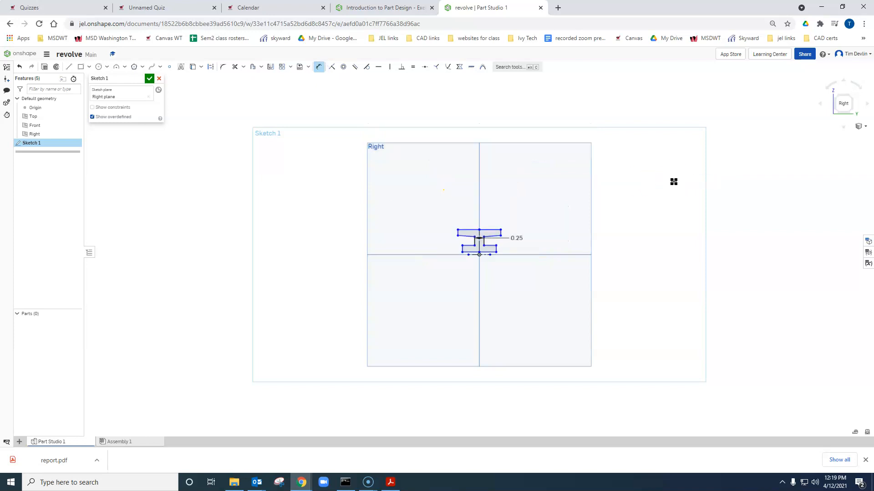
- Dimension the lower flange's overall width between its two outer ends as 1.625 in, below the profile
{"action": "scroll", "coordinate": [458, 250], "scroll_direction": "up", "scroll_amount": 5}
{"action": "scroll", "coordinate": [458, 249], "scroll_direction": "up", "scroll_amount": 3}
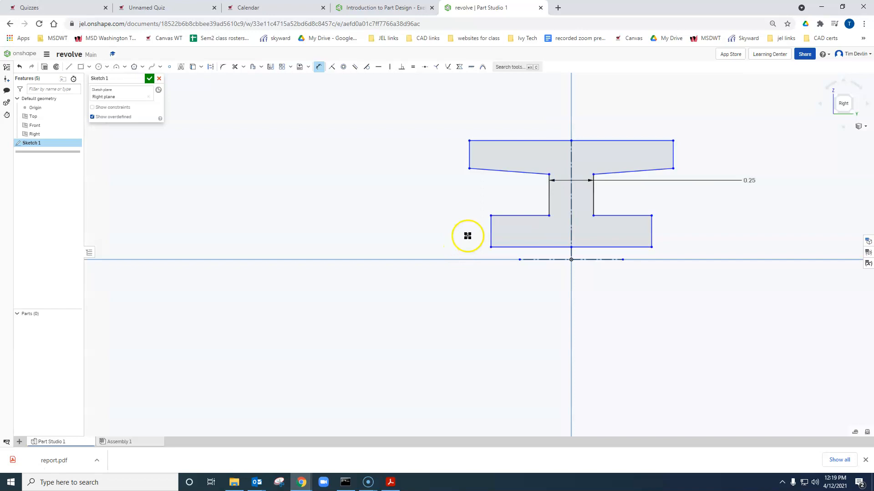
{"action": "left_click", "coordinate": [490, 231]}
{"action": "left_click", "coordinate": [652, 228]}
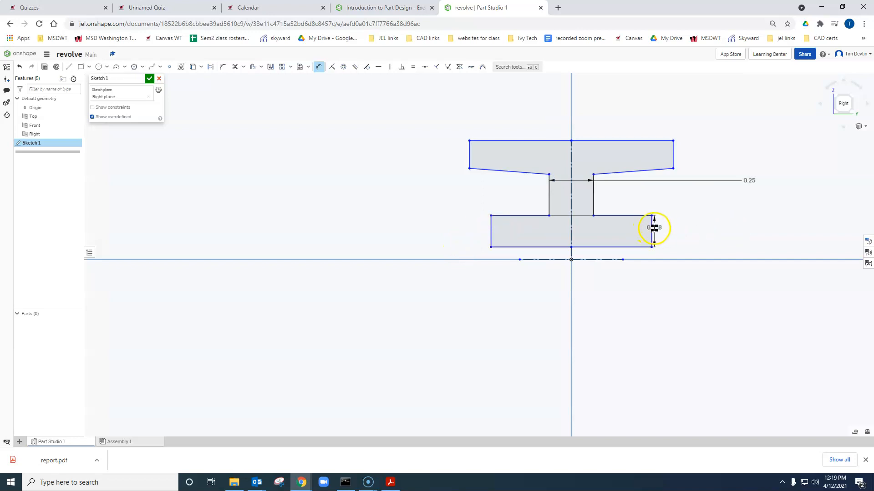
{"action": "left_click", "coordinate": [586, 315]}
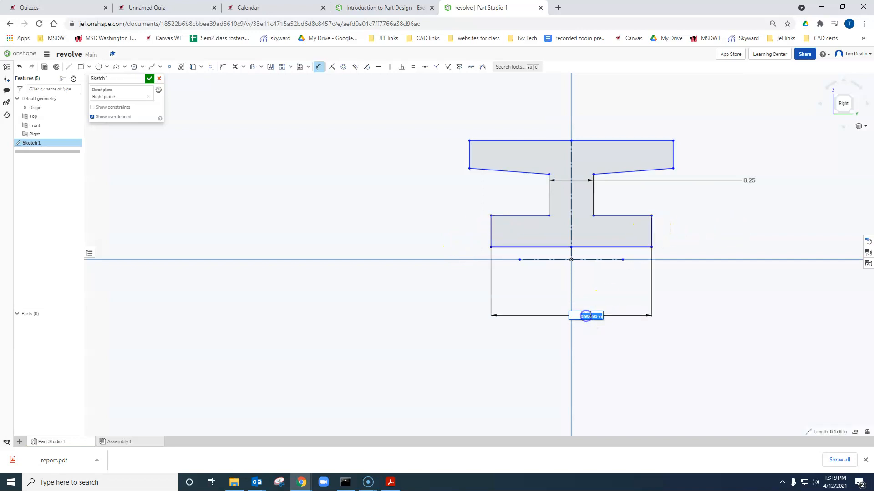
{"action": "type", "text": "1.625"}
{"action": "key", "text": "Return"}
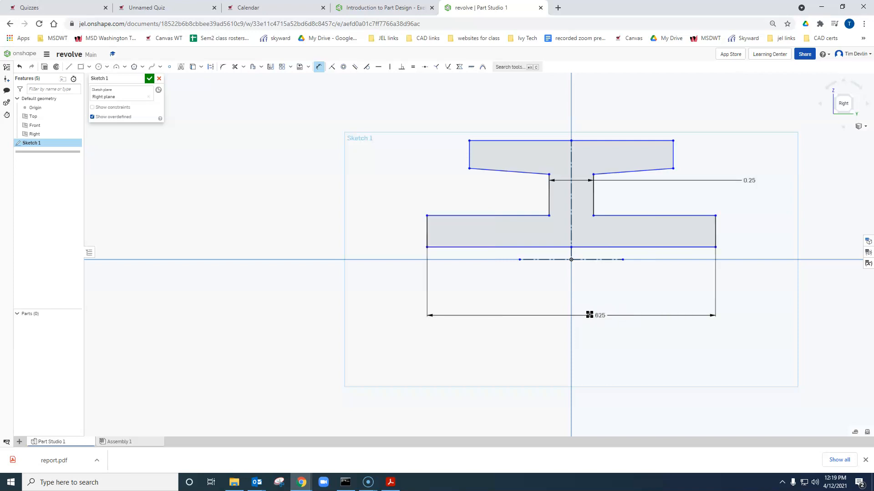
- Check slide 5 for the upper flange's width and dimension the distance between its outer ends as 1.5 in, above the profile
{"action": "left_click", "coordinate": [380, 7]}
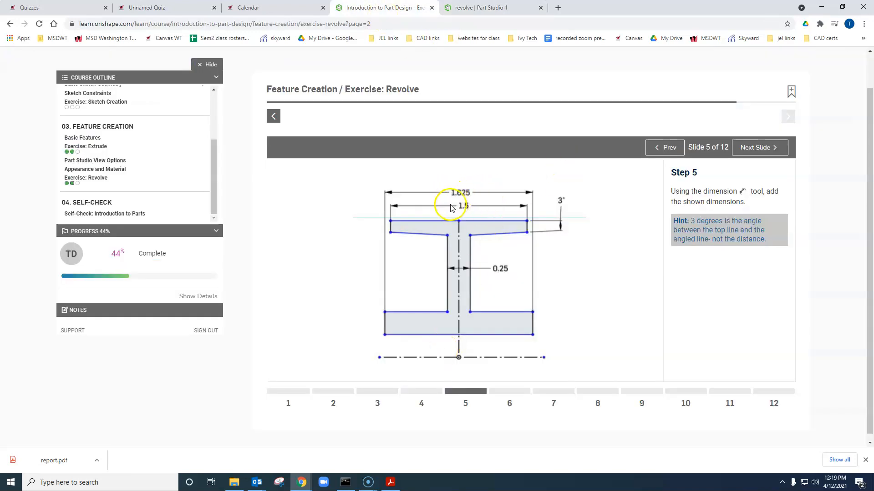
{"action": "left_click", "coordinate": [476, 7]}
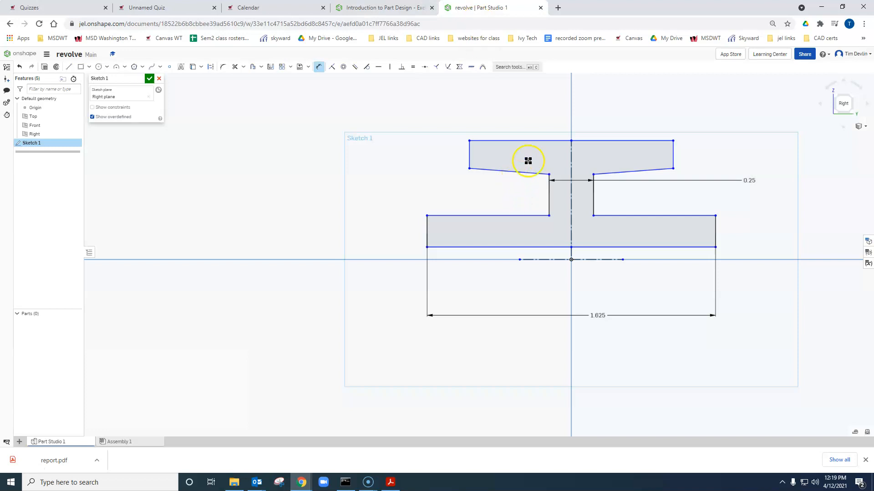
{"action": "left_click", "coordinate": [468, 151]}
{"action": "left_click", "coordinate": [673, 155]}
{"action": "left_click", "coordinate": [606, 85]}
{"action": "type", "text": "1.5"}
{"action": "key", "text": "Return"}
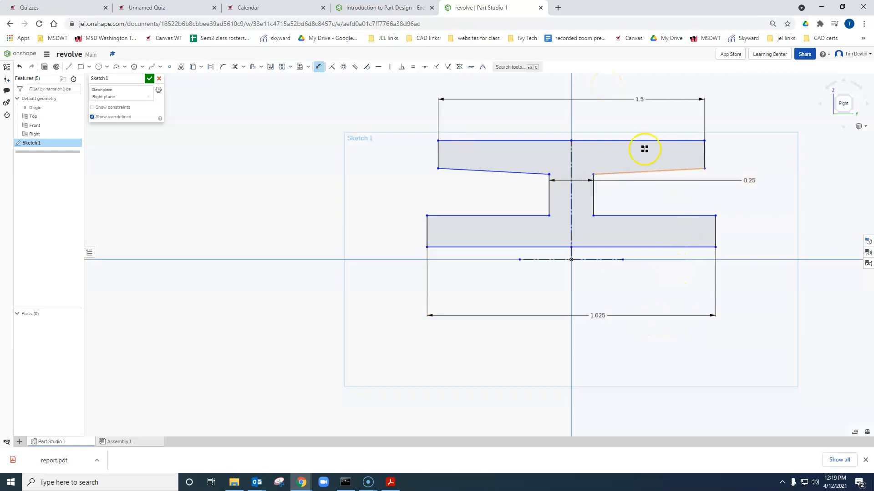
- Try a 3° angle dimension placed inside the upper flange between its top edge and right sloped underside, then remove it
{"action": "left_click", "coordinate": [675, 141]}
{"action": "left_click", "coordinate": [673, 169]}
{"action": "left_click", "coordinate": [675, 154]}
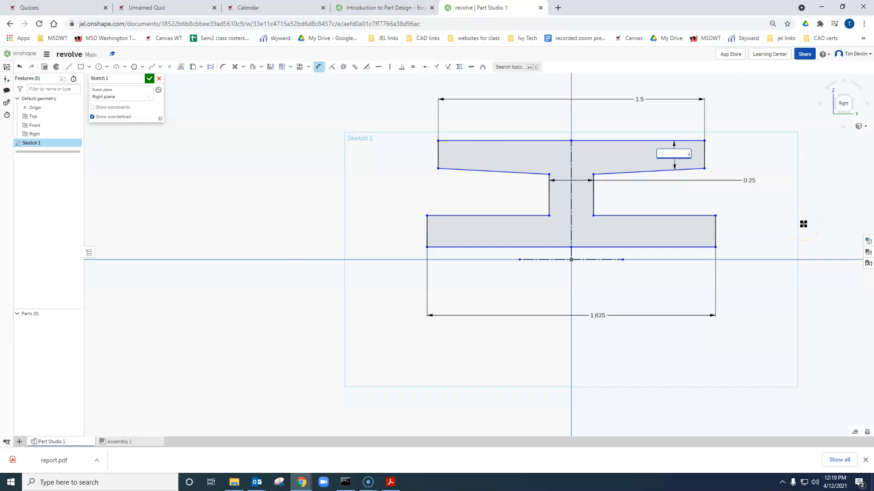
{"action": "scroll", "coordinate": [692, 150], "scroll_direction": "up", "scroll_amount": 5}
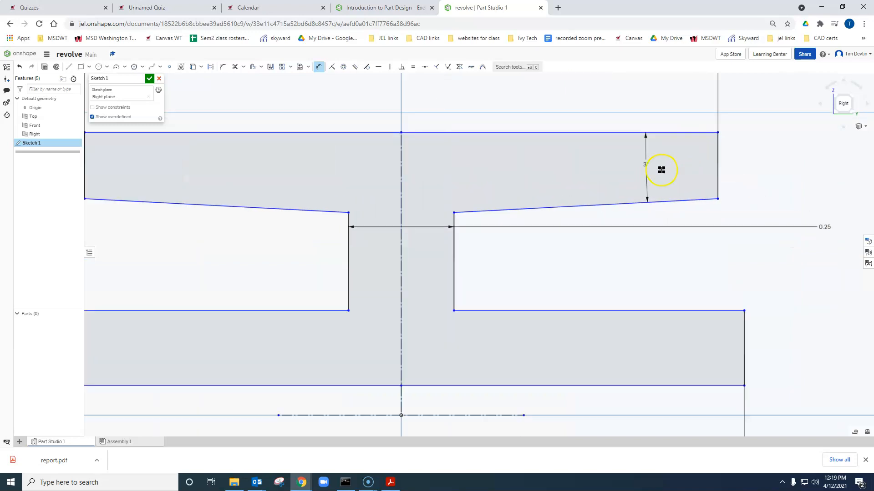
{"action": "scroll", "coordinate": [643, 192], "scroll_direction": "down", "scroll_amount": 6}
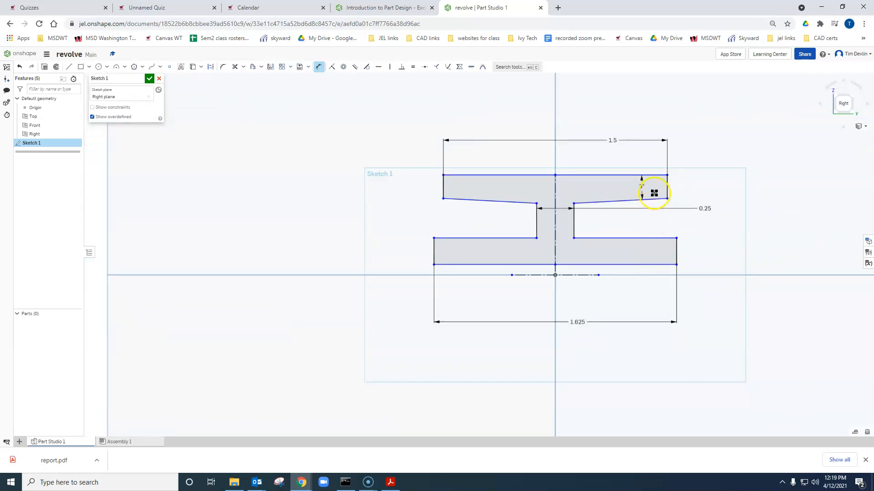
{"action": "mouse_move", "coordinate": [642, 186]}
{"action": "left_mouse_down"}
{"action": "mouse_move", "coordinate": [720, 180]}
{"action": "mouse_move", "coordinate": [727, 188]}
{"action": "left_mouse_up"}
{"action": "left_click", "coordinate": [728, 183]}
{"action": "key", "text": "Delete"}
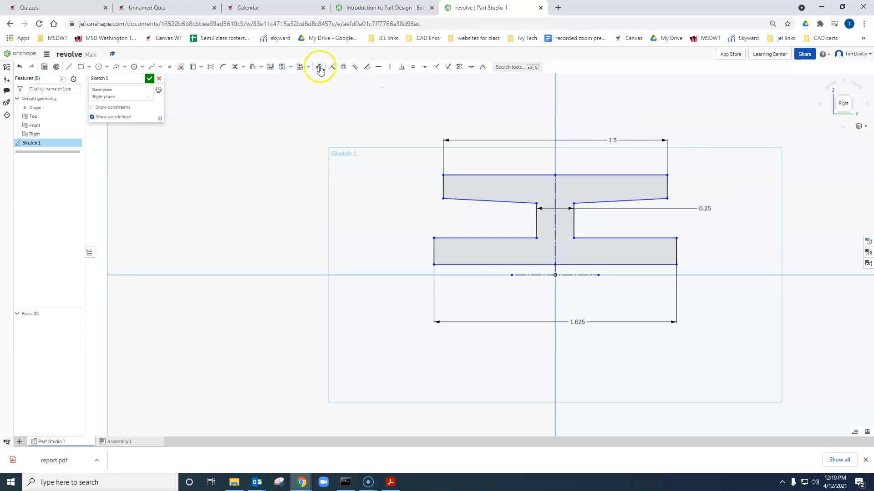
{"action": "left_click", "coordinate": [646, 176]}
{"action": "left_click", "coordinate": [646, 197]}
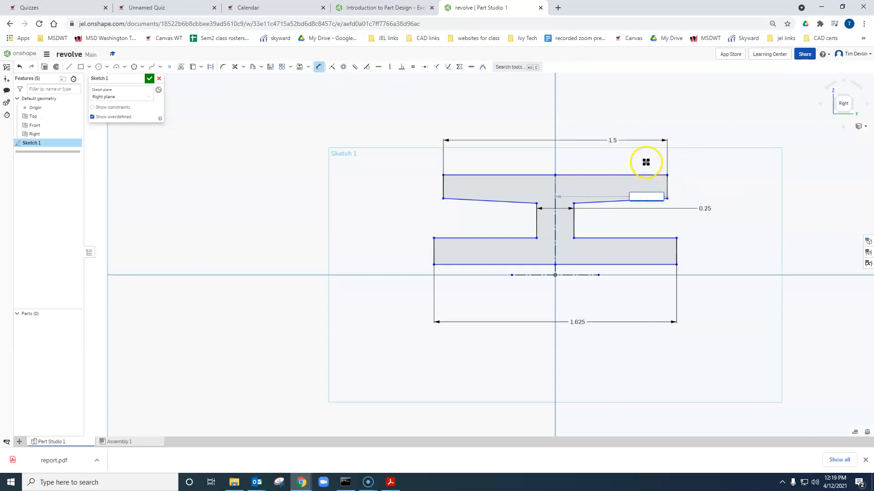
{"action": "key", "text": "Return"}
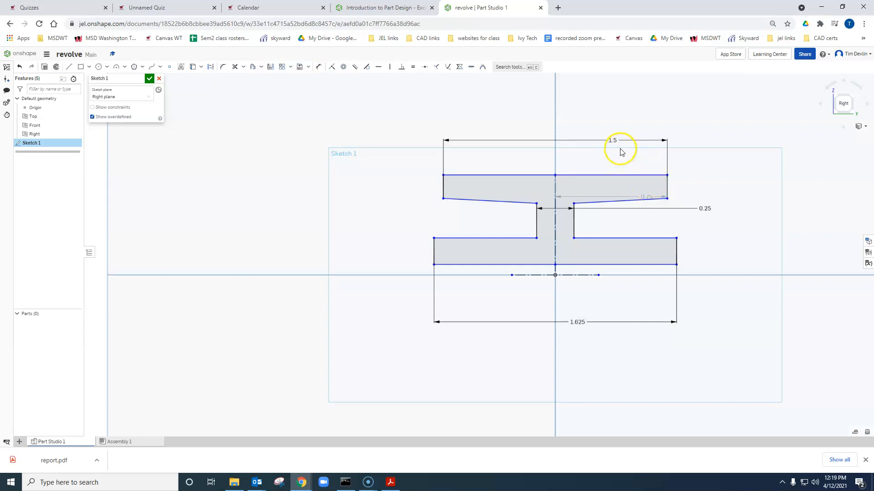
- Add a 3° angle dimension between the upper flange's top edge and right sloped underside, placed outside the flange's right end
{"action": "left_click", "coordinate": [320, 67]}
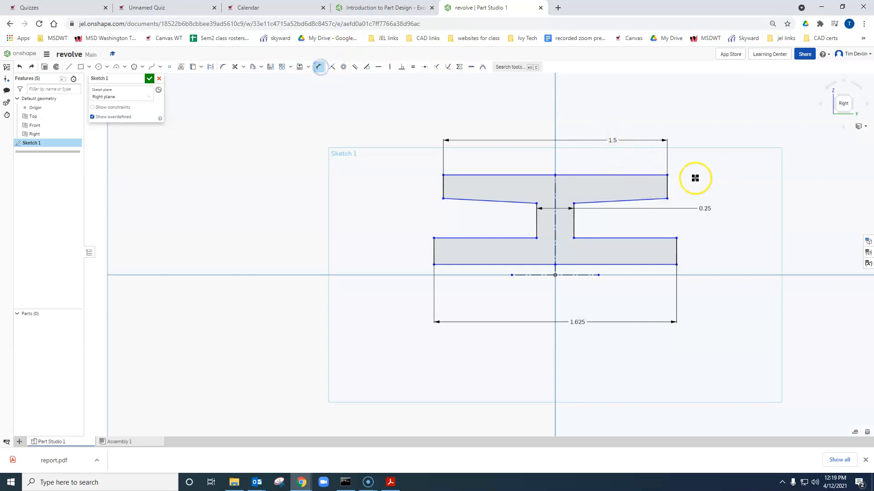
{"action": "left_click", "coordinate": [634, 175]}
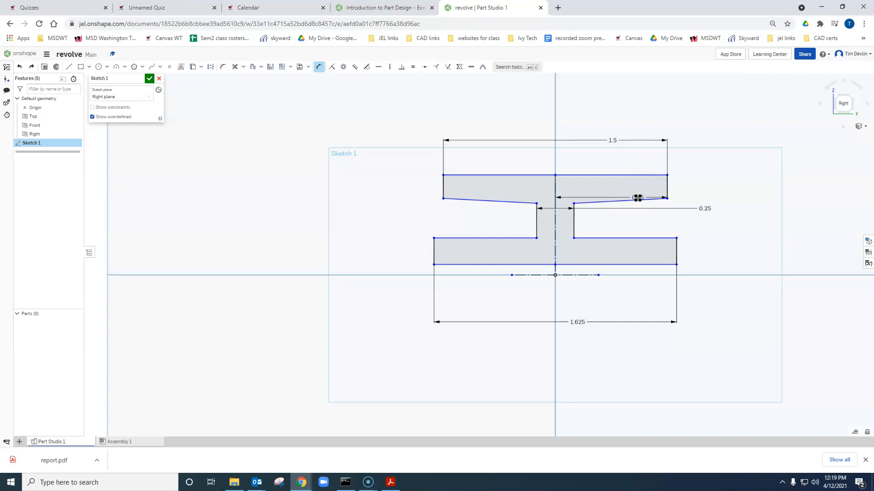
{"action": "left_click", "coordinate": [638, 199]}
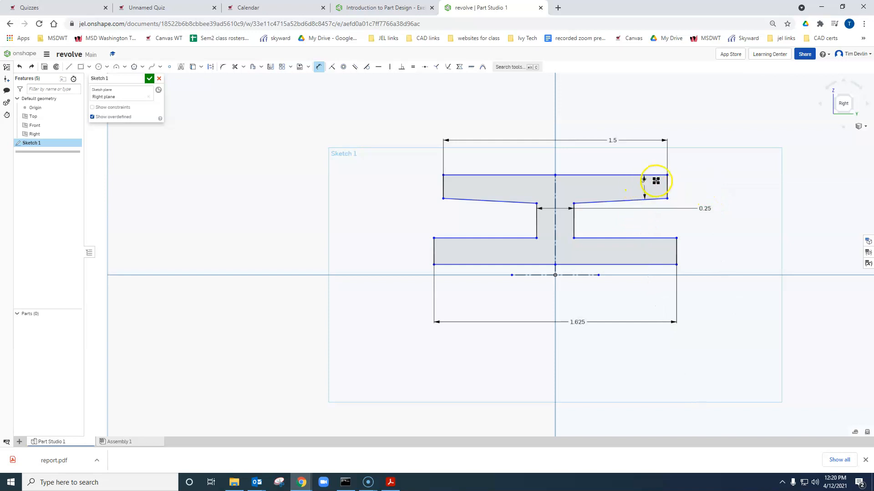
{"action": "left_click", "coordinate": [692, 186]}
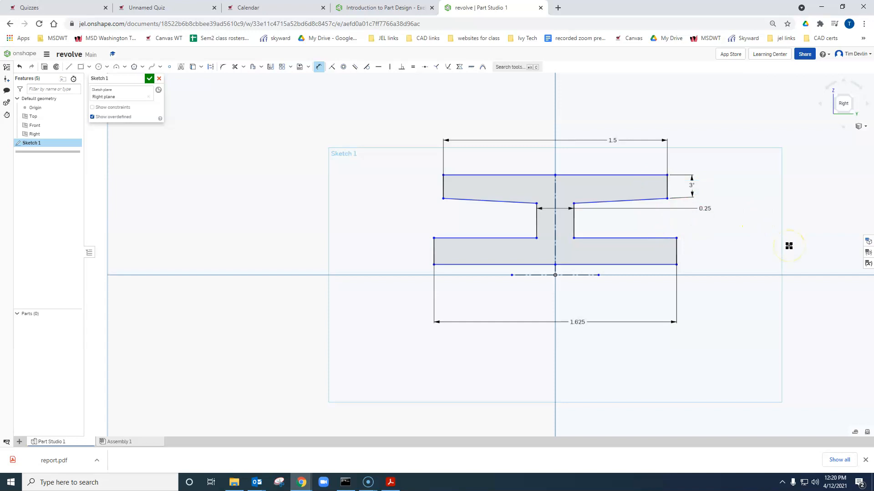
- Advance the exercise to slide 6, review its four diameter dimensions, and return to the Part Studio sketch
{"action": "left_click", "coordinate": [387, 7]}
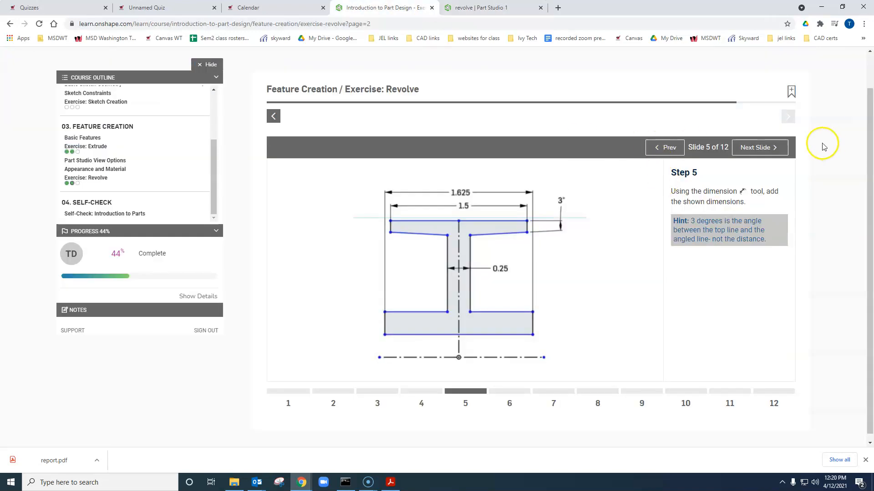
{"action": "left_click", "coordinate": [765, 147]}
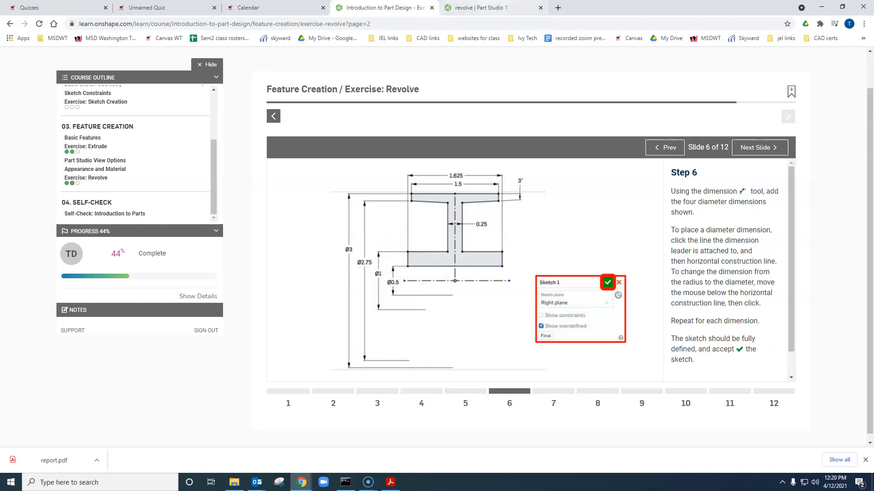
{"action": "left_click", "coordinate": [482, 7]}
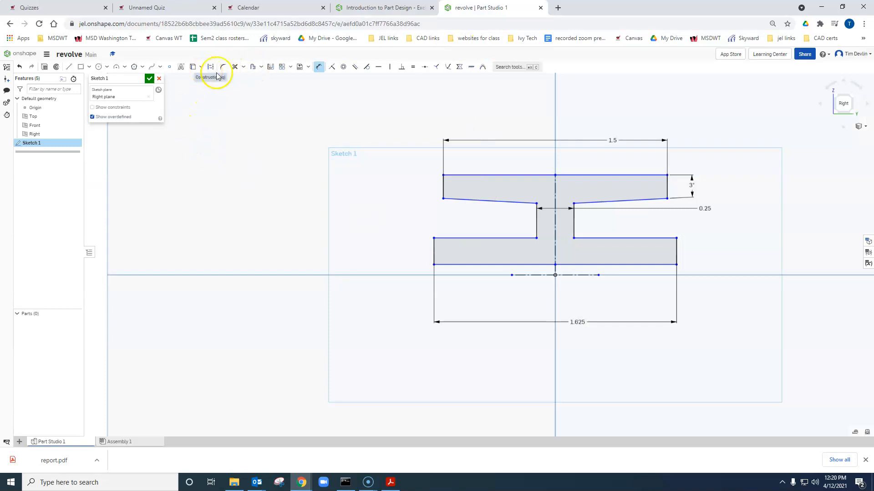
{"action": "left_click", "coordinate": [409, 8]}
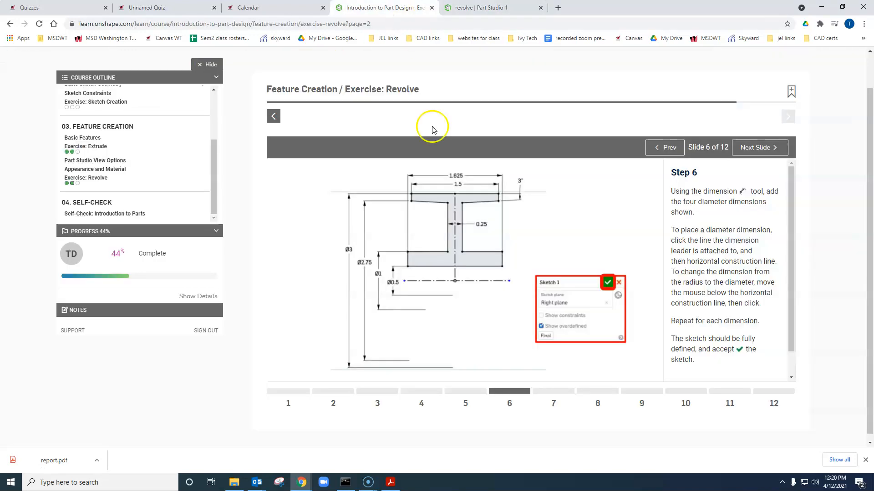
{"action": "left_click", "coordinate": [482, 7]}
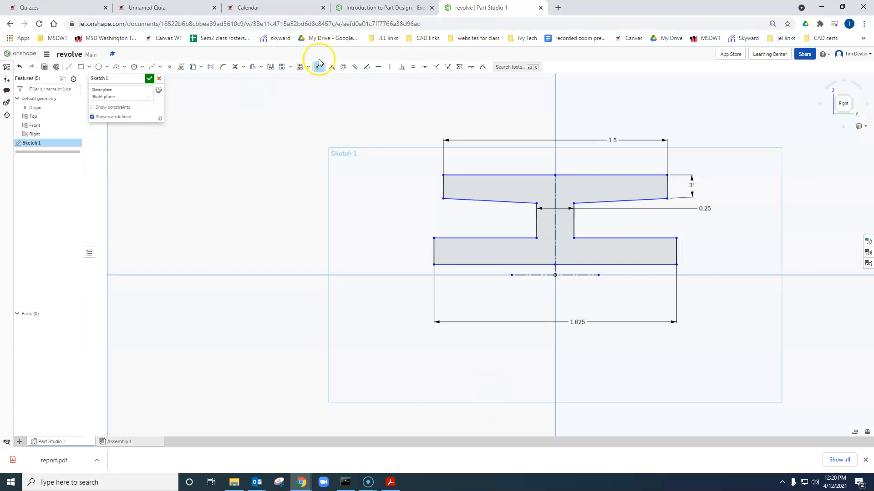
- Add a diameter dimension from the lower flange's bottom edge across the horizontal construction line, try 0.5 in as its value, and undo that value
{"action": "left_click", "coordinate": [531, 276]}
{"action": "scroll", "coordinate": [525, 269], "scroll_direction": "up", "scroll_amount": 3}
{"action": "mouse_move", "coordinate": [526, 270]}
{"action": "left_mouse_down"}
{"action": "mouse_move", "coordinate": [521, 310]}
{"action": "mouse_move", "coordinate": [449, 337]}
{"action": "mouse_move", "coordinate": [274, 355]}
{"action": "left_mouse_up"}
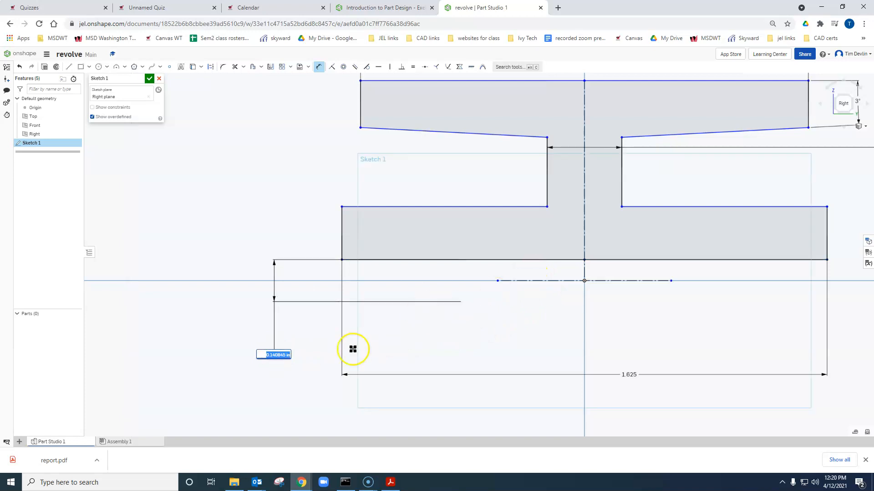
{"action": "key", "text": "Return"}
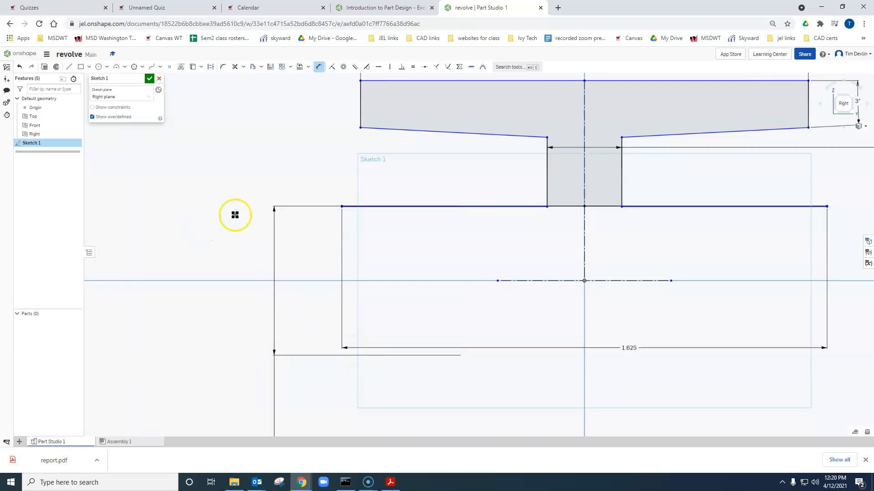
{"action": "scroll", "coordinate": [329, 231], "scroll_direction": "down", "scroll_amount": 3}
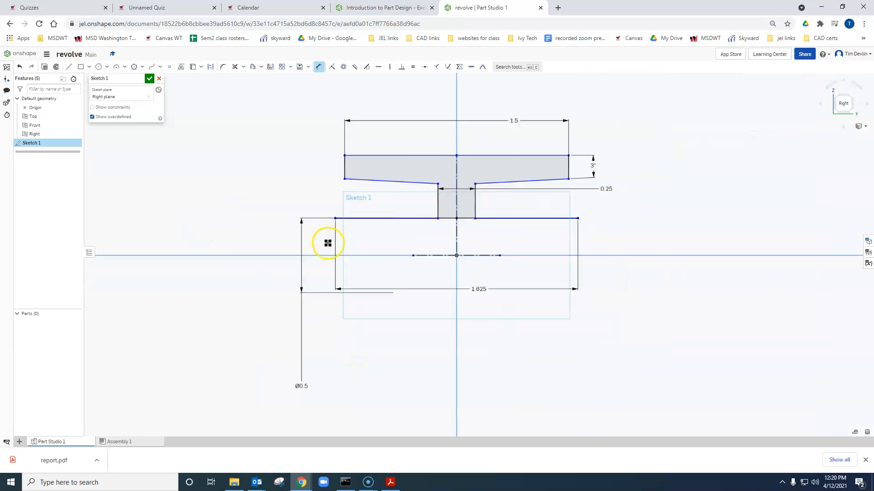
{"action": "key", "text": "ctrl+z"}
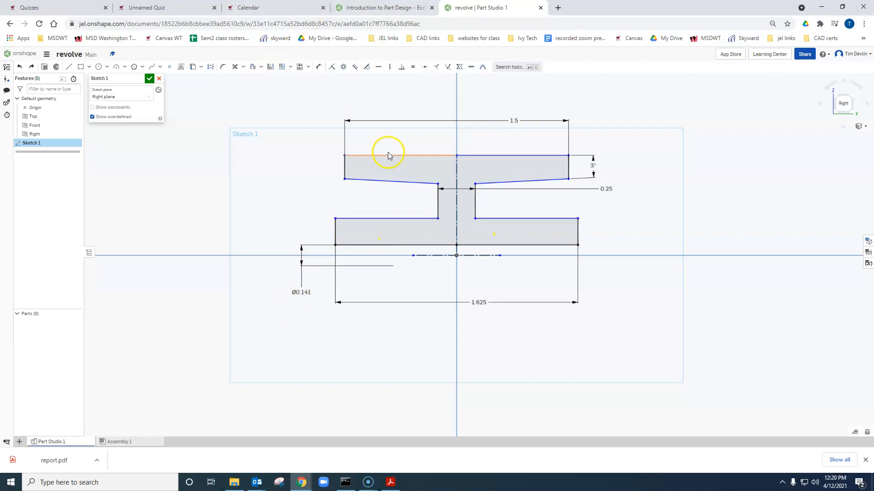
- Following slide 6, add a 3 in diameter dimension from the upper flange's top edge across the horizontal construction line, and return to the exercise page
{"action": "left_click", "coordinate": [374, 8]}
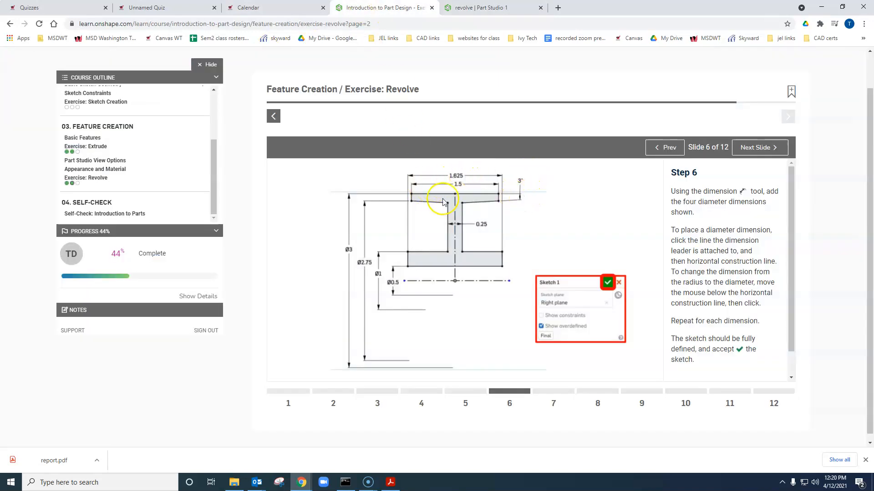
{"action": "left_click", "coordinate": [481, 7]}
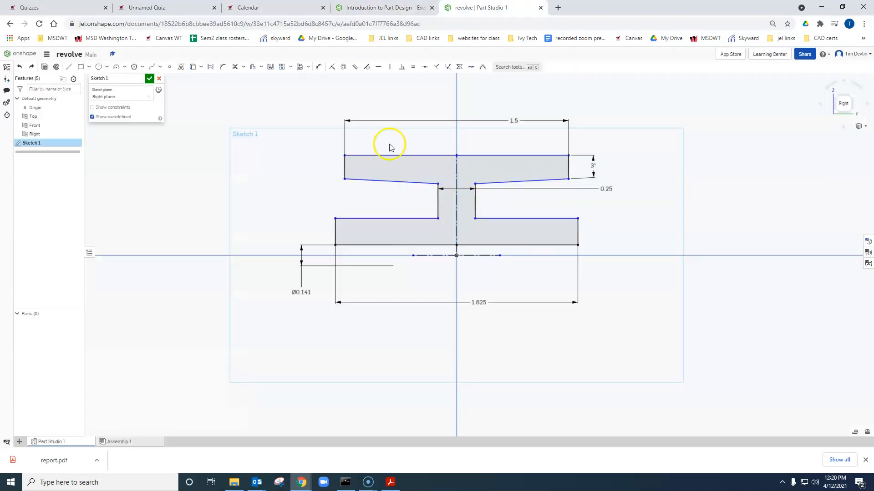
{"action": "key", "text": "u"}
{"action": "left_click", "coordinate": [403, 155]}
{"action": "left_click", "coordinate": [427, 255]}
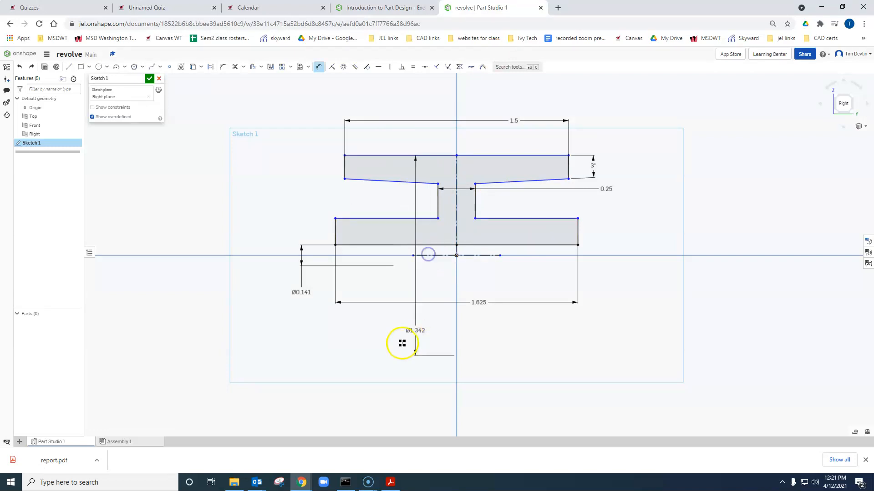
{"action": "type", "text": "3"}
{"action": "key", "text": "Return"}
{"action": "scroll", "coordinate": [300, 221], "scroll_direction": "down", "scroll_amount": 3}
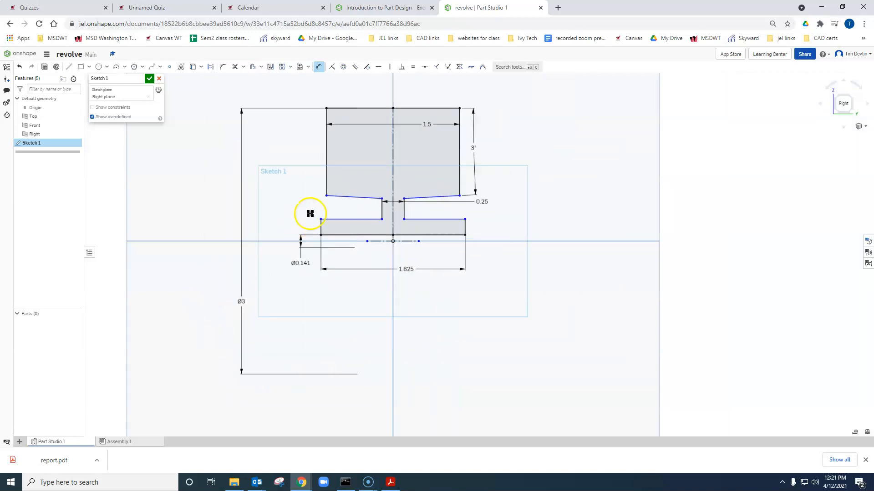
{"action": "left_click", "coordinate": [380, 8]}
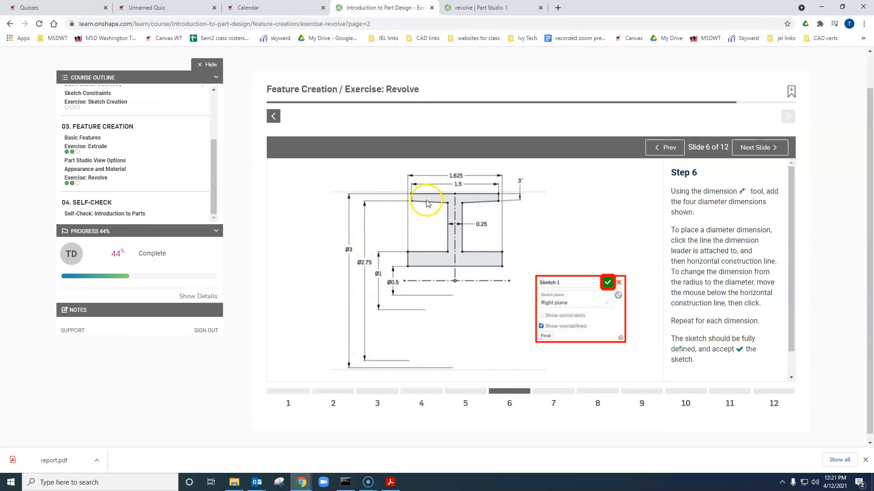
- Return to the sketch and set the diameter dimension from the upper flange's outer lower corner across the horizontal construction line to 2.75 in
{"action": "key", "text": "ctrl+Tab"}
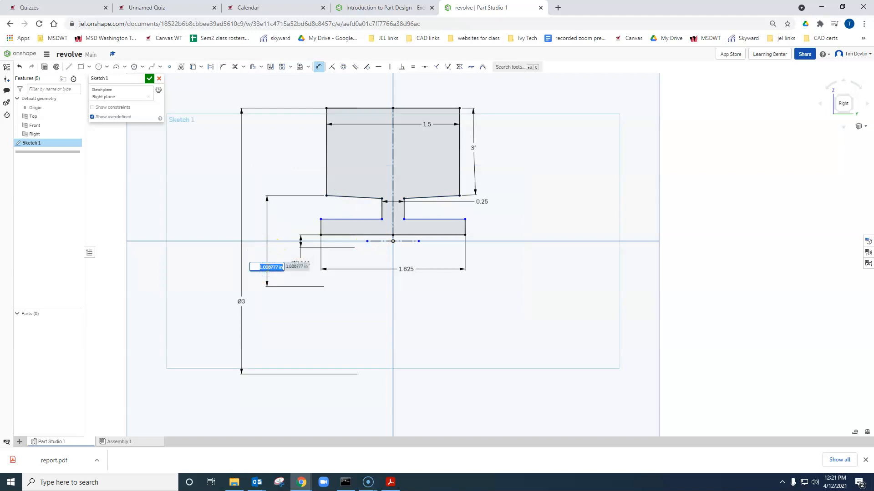
{"action": "type", "text": ".75"}
{"action": "key", "text": "Return"}
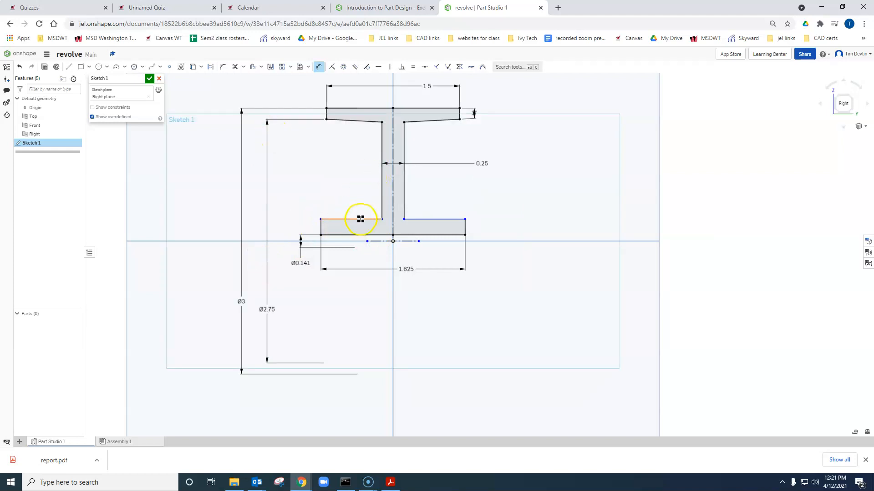
- Following slide 6, add a 1 in diameter dimension from the lower flange's top edge across the horizontal construction line
{"action": "left_click", "coordinate": [382, 240]}
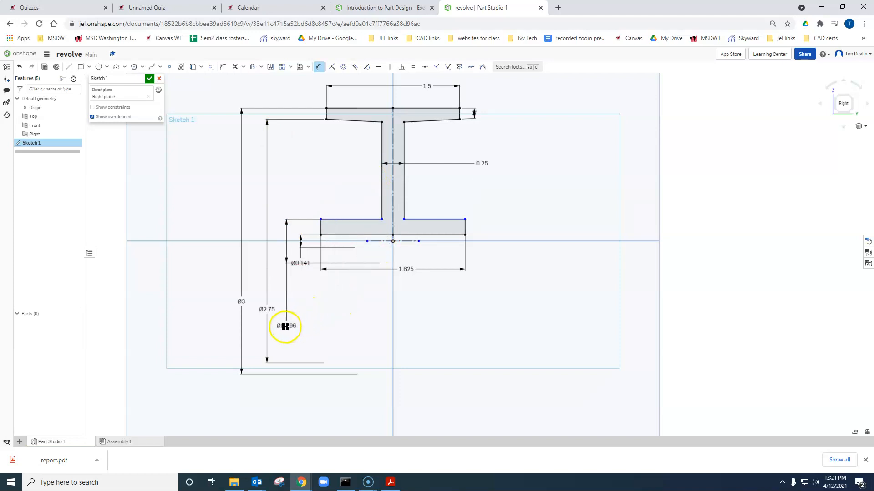
{"action": "left_click", "coordinate": [283, 328]}
{"action": "left_click", "coordinate": [385, 8]}
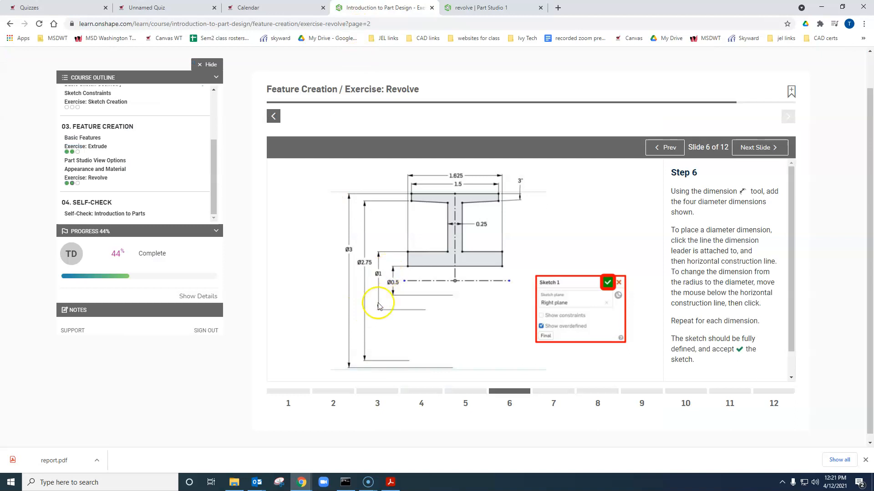
{"action": "left_click", "coordinate": [469, 8]}
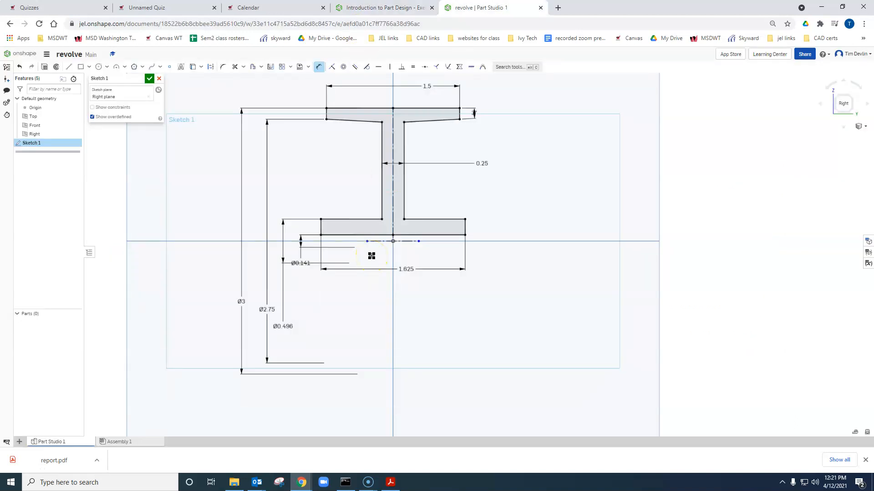
- Set the diameter dimension from the lower flange's bottom edge across the horizontal construction line to 0.5 in
{"action": "left_click", "coordinate": [301, 240]}
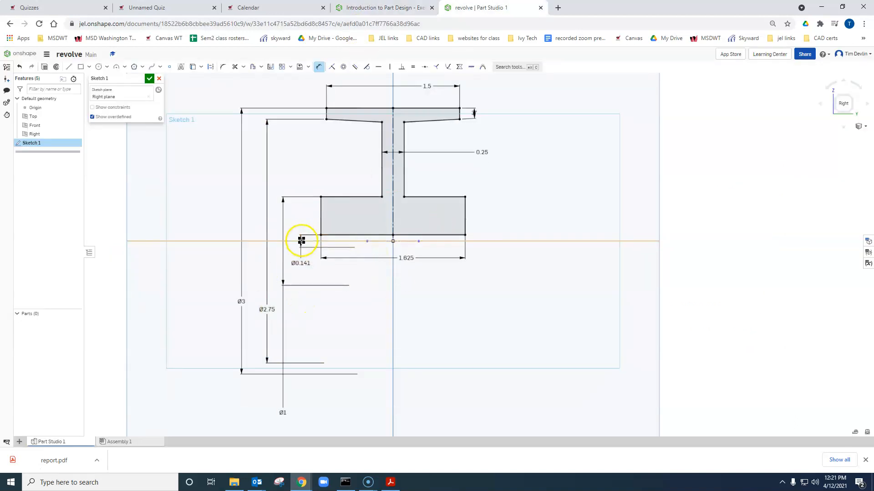
{"action": "left_click", "coordinate": [303, 267]}
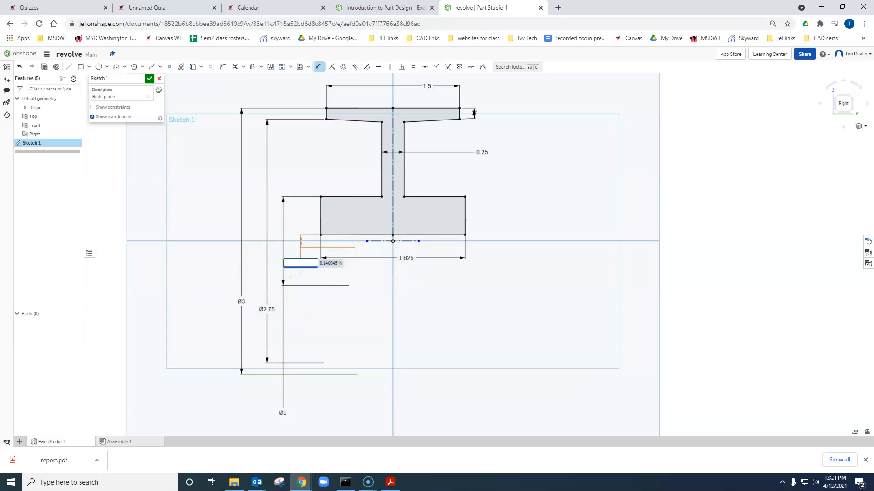
{"action": "type", "text": "0.5"}
{"action": "key", "text": "Return"}
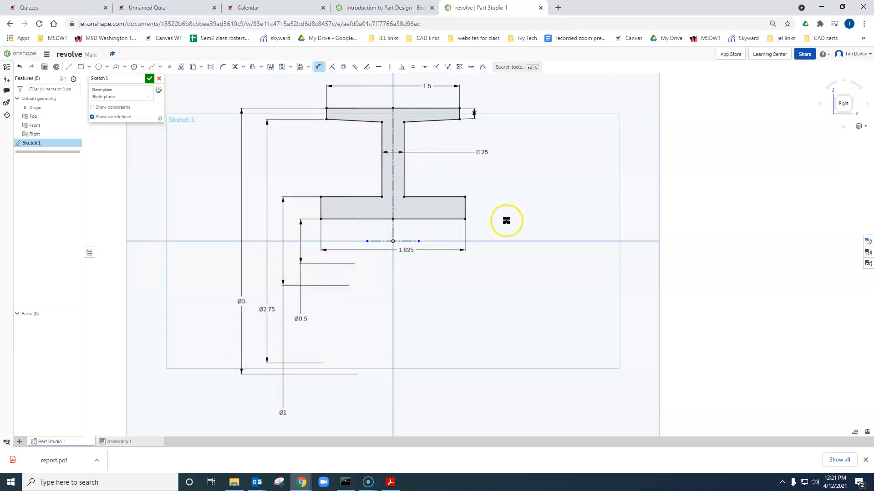
- Advance the exercise to slide 7, review its Revolve profile, axis and end type settings, and return to the Part Studio
{"action": "left_click", "coordinate": [373, 8]}
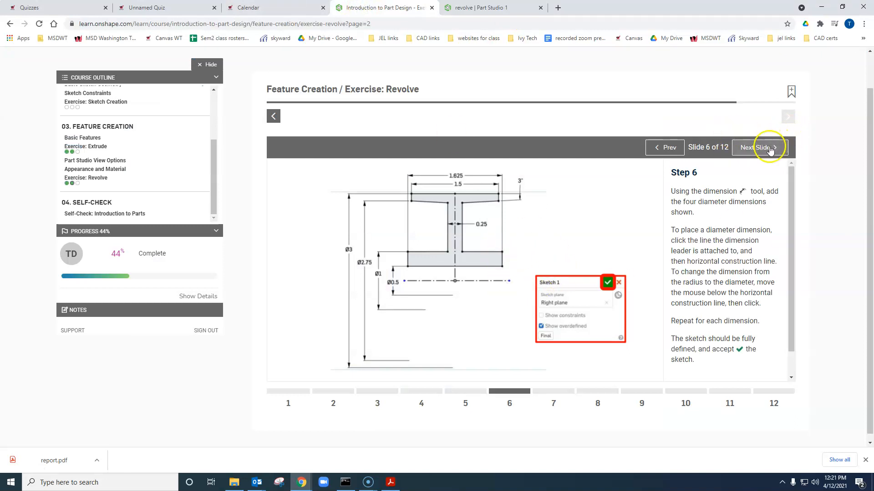
{"action": "left_click", "coordinate": [769, 148]}
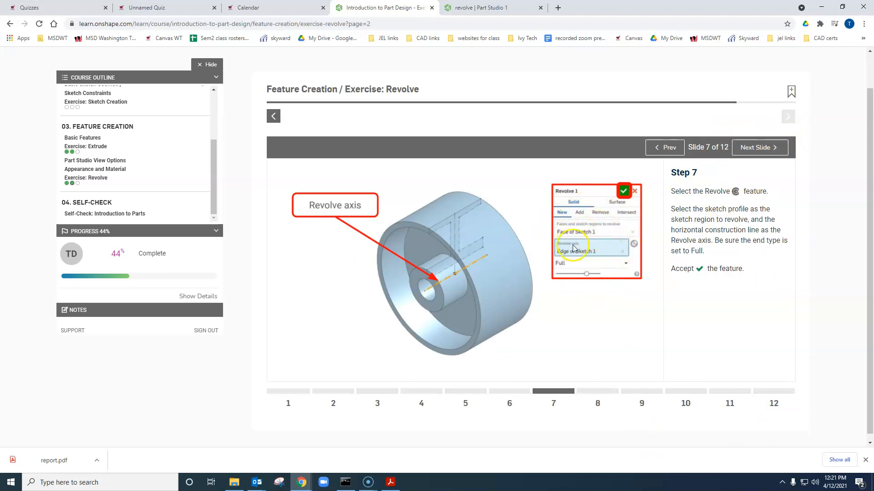
{"action": "left_click", "coordinate": [478, 7]}
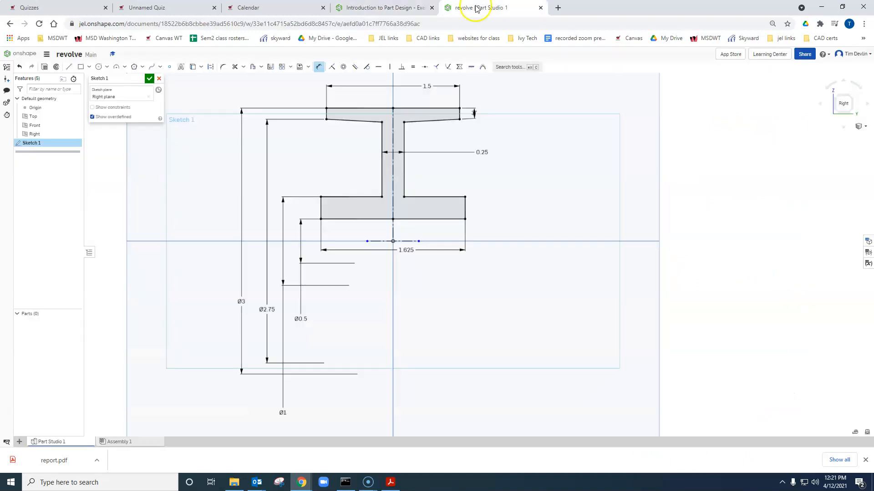
- Accept the sketch and revolve its profile as a new solid with end type Full around the horizontal construction line
{"action": "right_click_drag", "start_coordinate": [548, 252], "coordinate": [564, 250]}
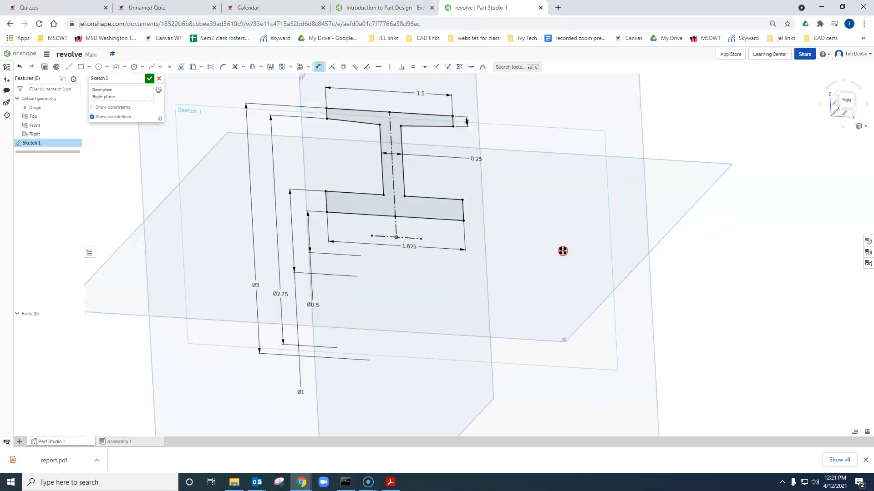
{"action": "left_click", "coordinate": [150, 78]}
{"action": "left_click", "coordinate": [86, 68]}
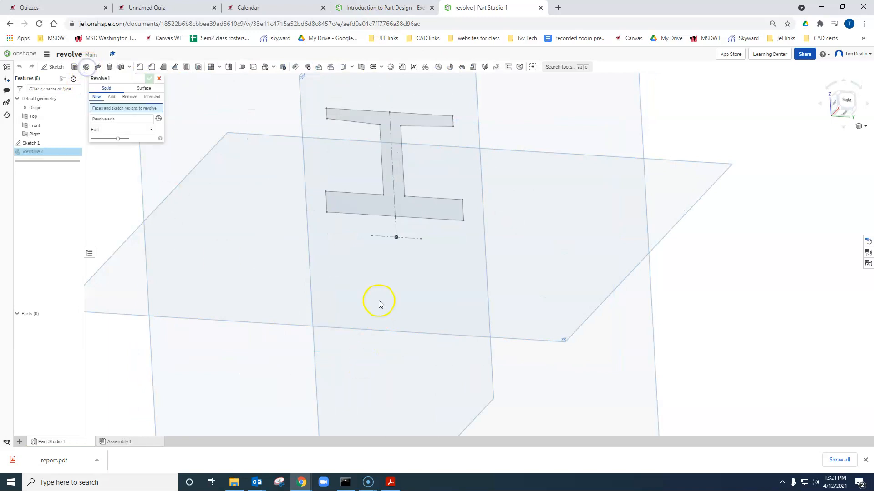
{"action": "left_click", "coordinate": [431, 217]}
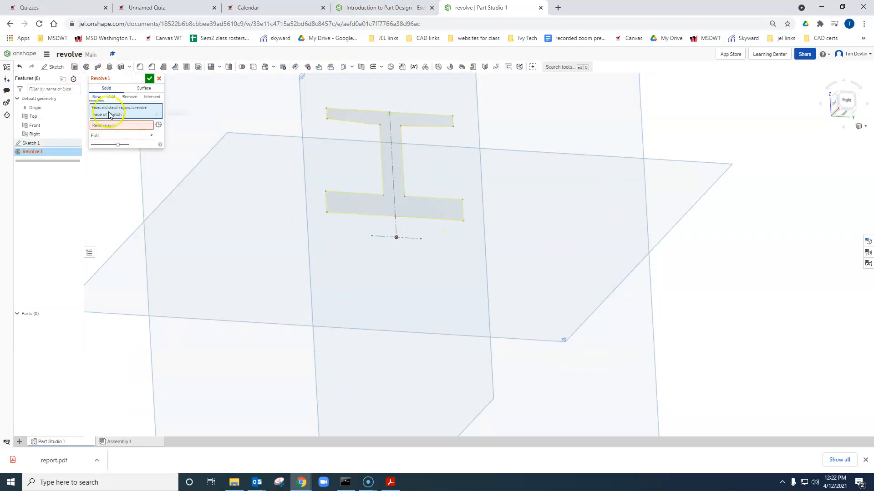
{"action": "left_click", "coordinate": [119, 129]}
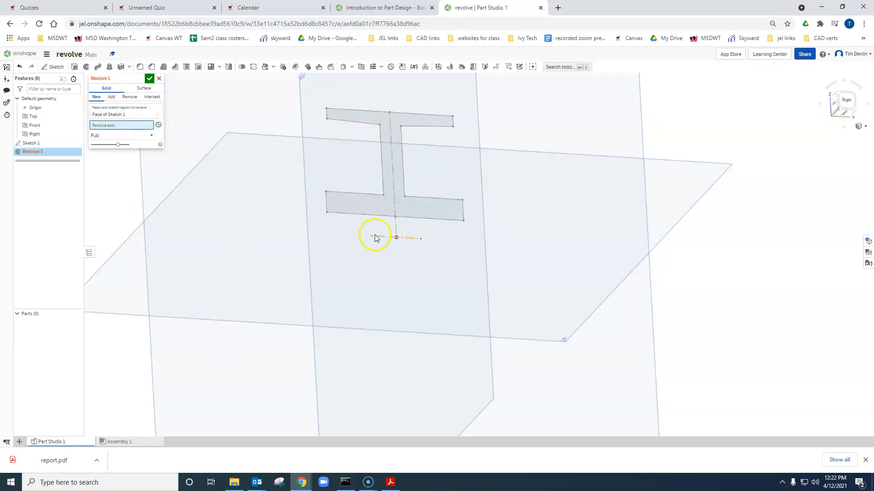
{"action": "left_click", "coordinate": [380, 235]}
{"action": "mouse_move", "coordinate": [207, 297]}
{"action": "right_mouse_down"}
{"action": "mouse_move", "coordinate": [251, 288]}
{"action": "mouse_move", "coordinate": [269, 303]}
{"action": "right_mouse_up"}
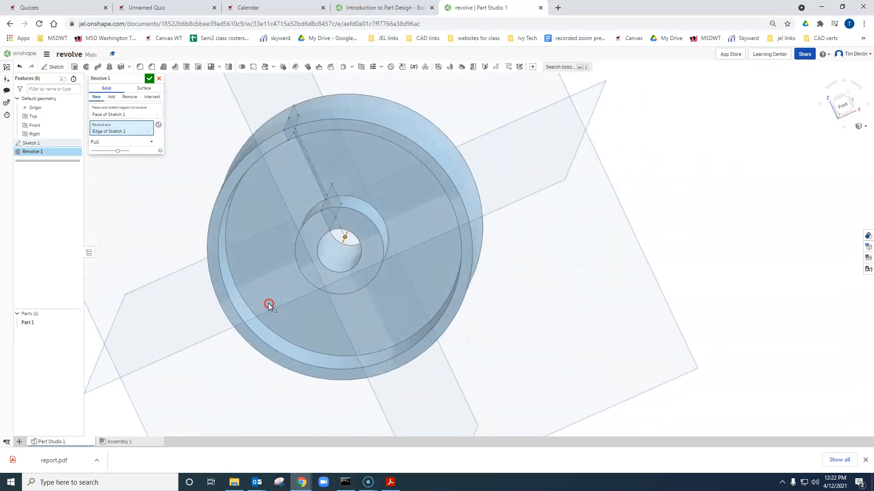
{"action": "left_click", "coordinate": [148, 79]}
{"action": "right_click_drag", "start_coordinate": [716, 215], "coordinate": [686, 214]}
{"action": "scroll", "coordinate": [686, 214], "scroll_direction": "down", "scroll_amount": 3}
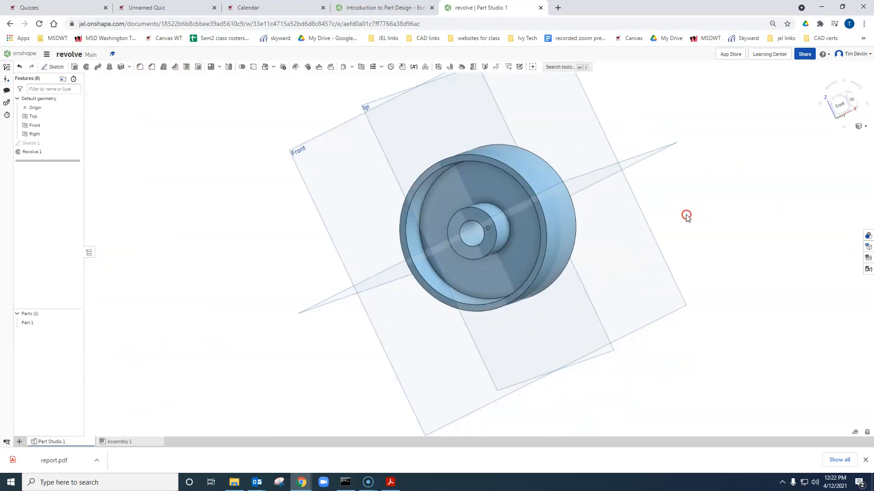
- Return to the exercise page and advance through slides 8 to 12 to preview the rename, appearance, material and mass properties instructions
{"action": "left_click", "coordinate": [385, 7]}
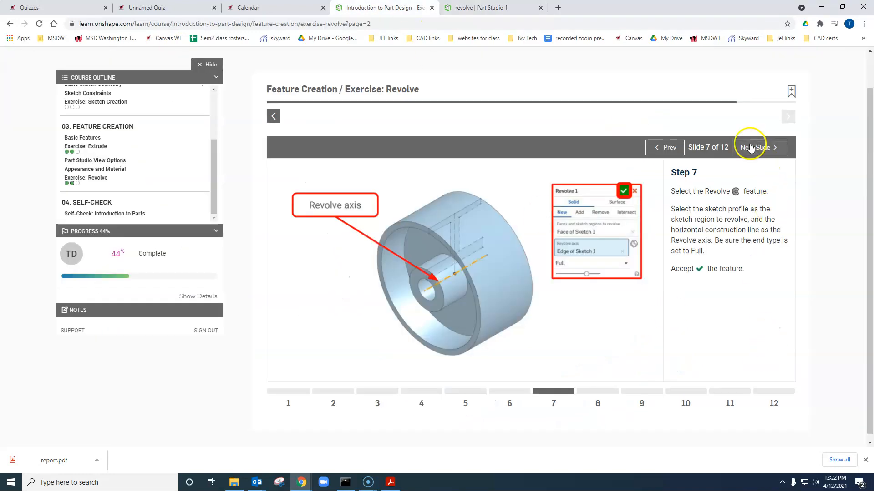
{"action": "left_click", "coordinate": [749, 148]}
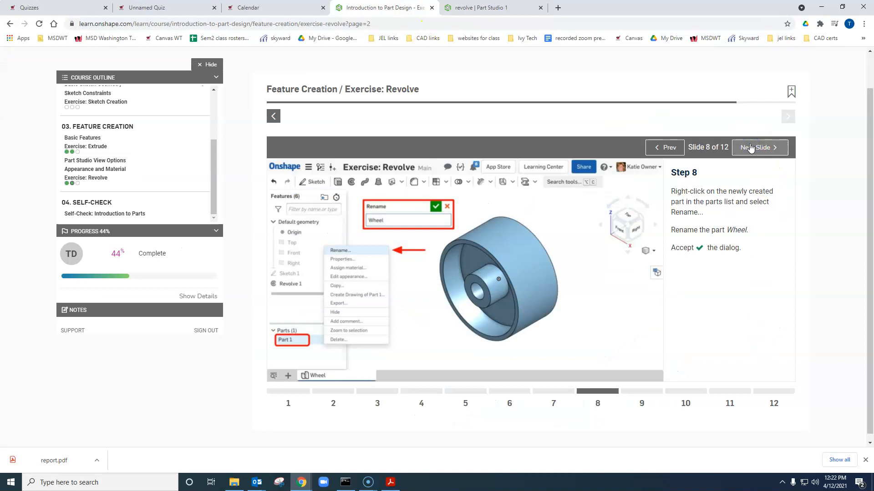
{"action": "left_click", "coordinate": [750, 148]}
{"action": "left_click", "coordinate": [750, 148]}
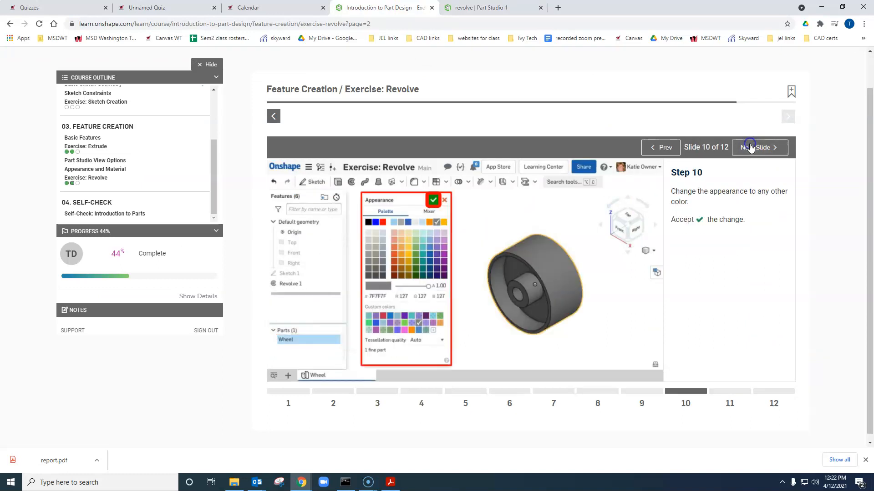
{"action": "left_click", "coordinate": [750, 148]}
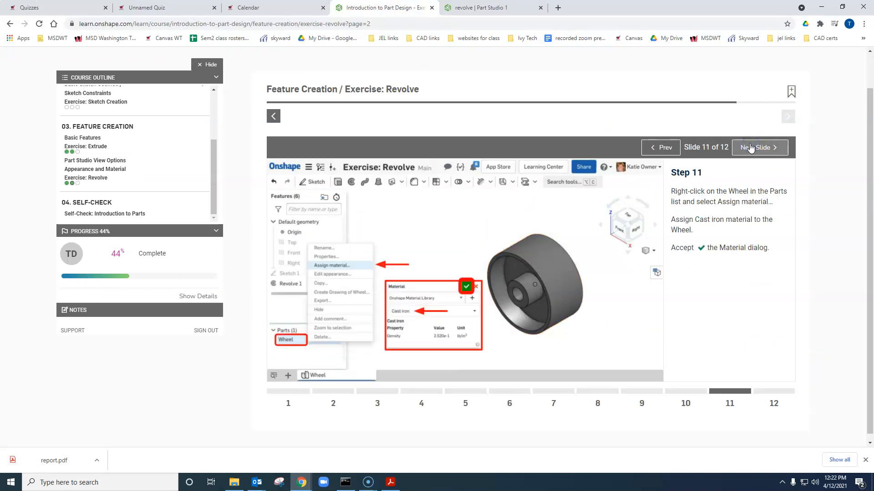
{"action": "left_click", "coordinate": [749, 148]}
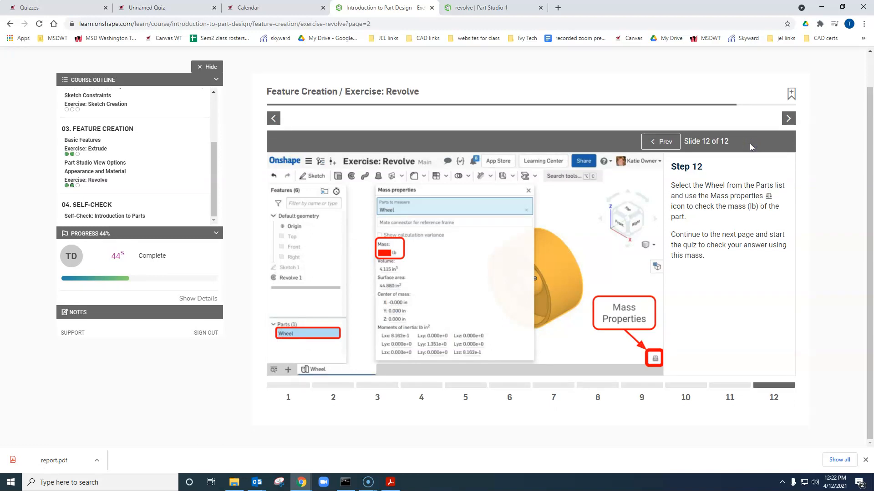